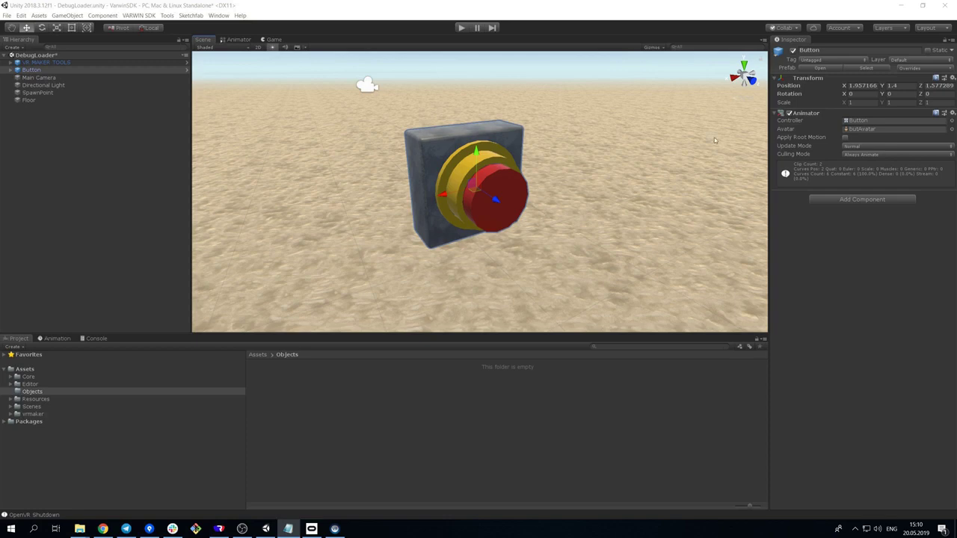
# Select the Button, expand its Base and Button children, and view its Pressed/Released animator graph.
pyautogui.keyDown('alt'); pyautogui.moveTo(714, 139); pyautogui.dragTo(599, 160); pyautogui.keyUp('alt')
pyautogui.click(33, 71)
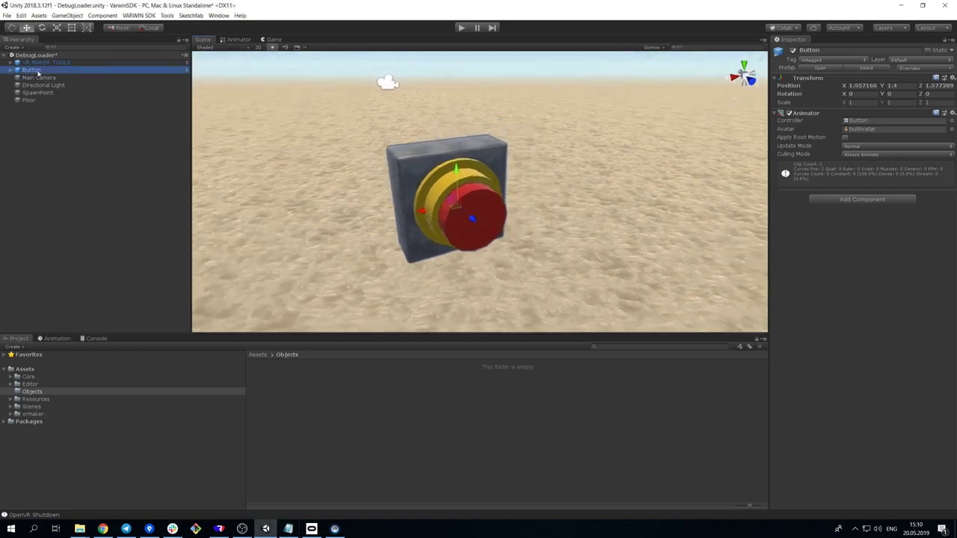
pyautogui.click(10, 70)
pyautogui.click(38, 84)
pyautogui.click(50, 70)
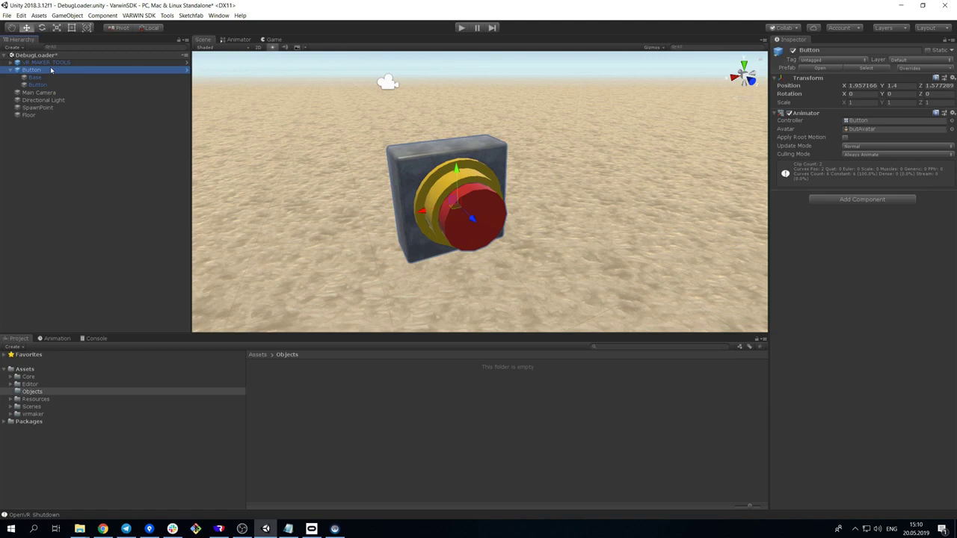
pyautogui.click(231, 39)
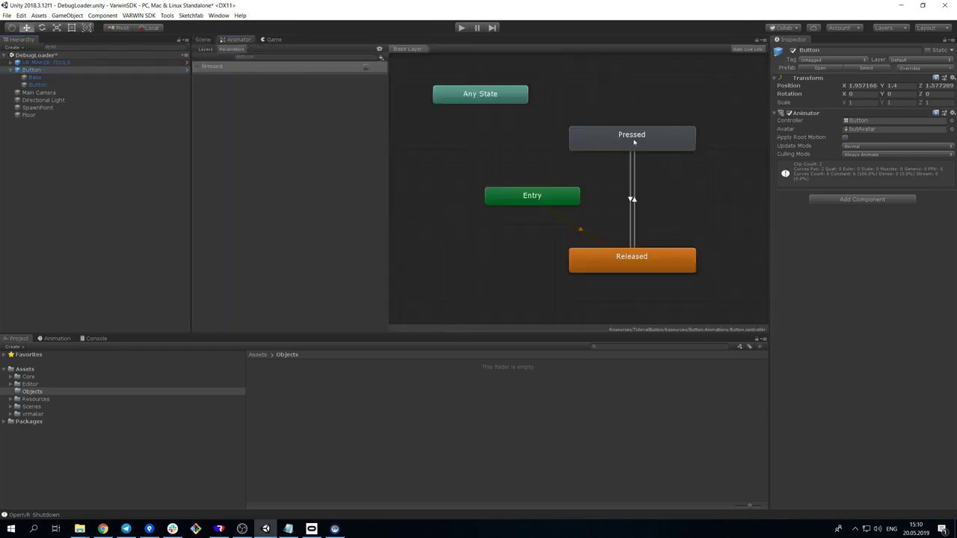
# Select the Button in the scene and open the Varwin SDK Create Object form.
pyautogui.click(202, 39)
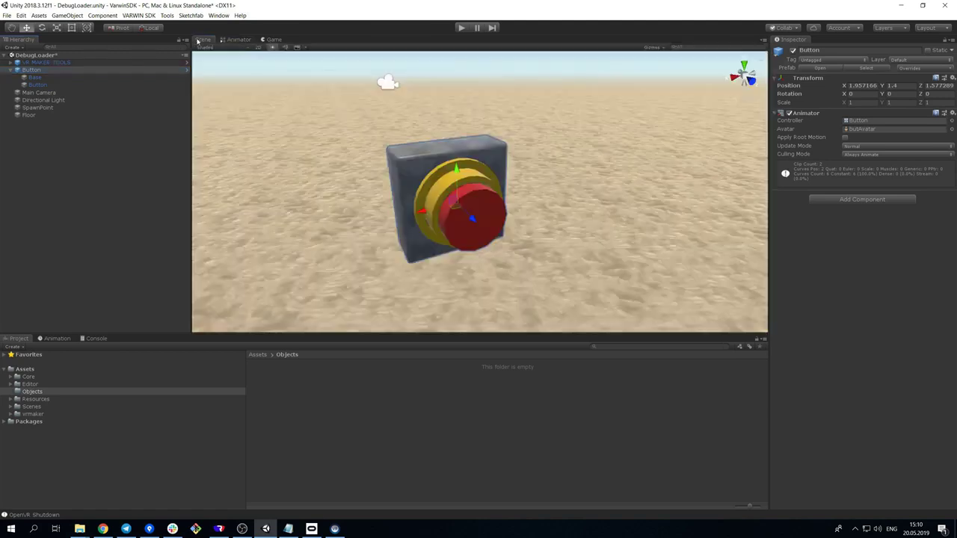
pyautogui.click(75, 71)
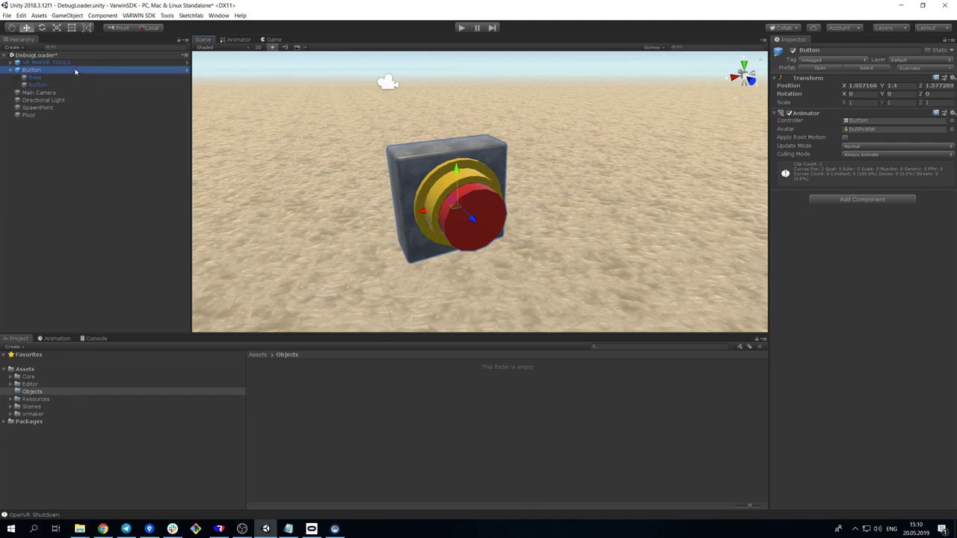
pyautogui.click(142, 16)
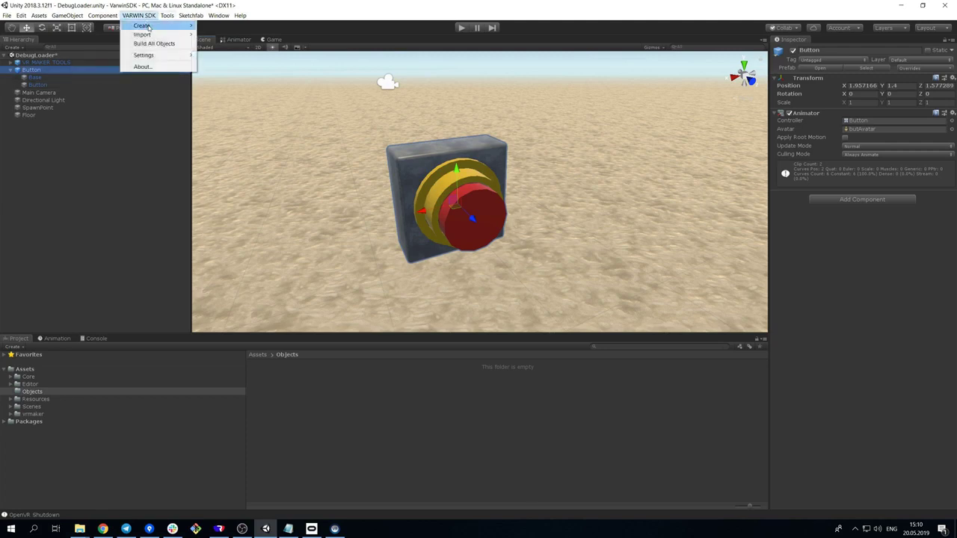
pyautogui.moveTo(152, 28)
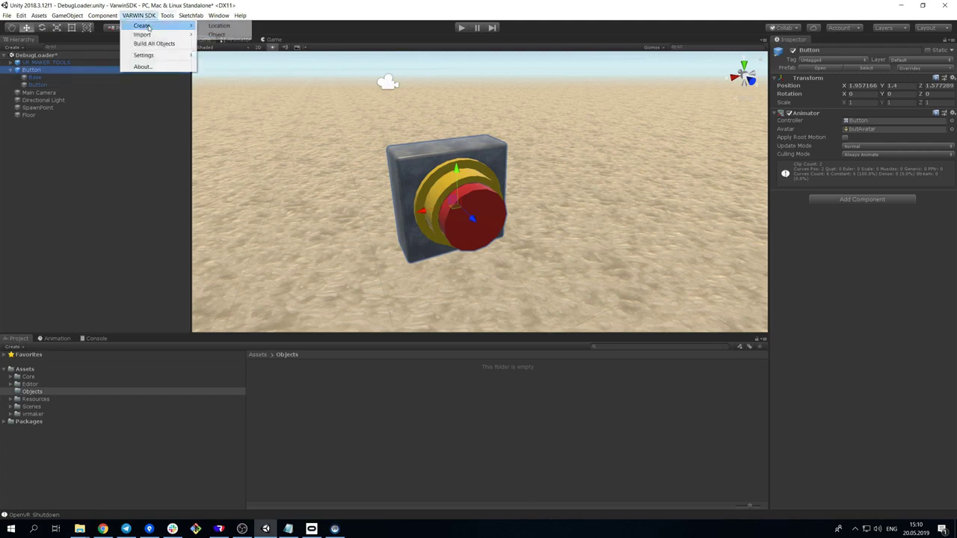
pyautogui.click(217, 35)
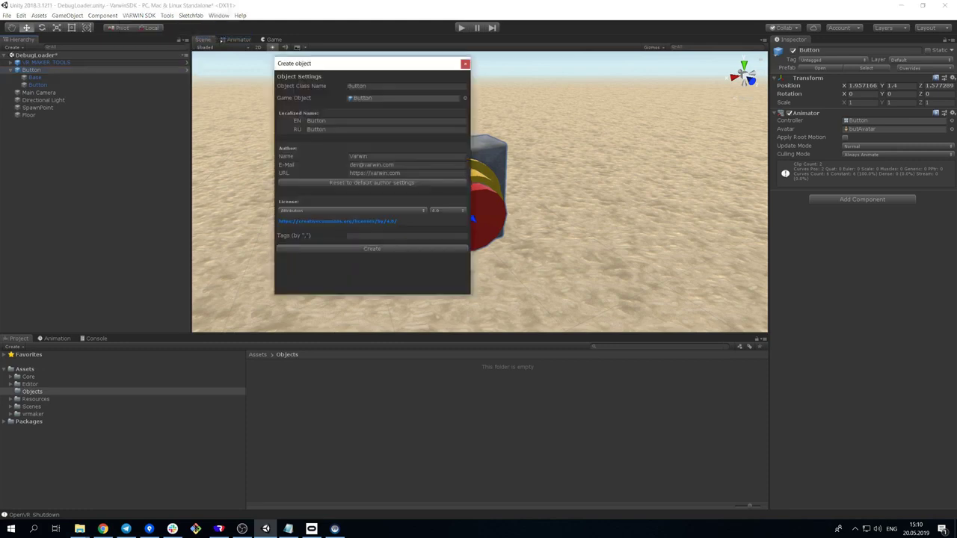
# Name the object class TutorialButton, with English and Russian 'простая кнопка' localized names.
pyautogui.click(349, 86)
pyautogui.write('Tutorial')
pyautogui.click(316, 121)
pyautogui.write('Tu')
pyautogui.press('BackSpace')
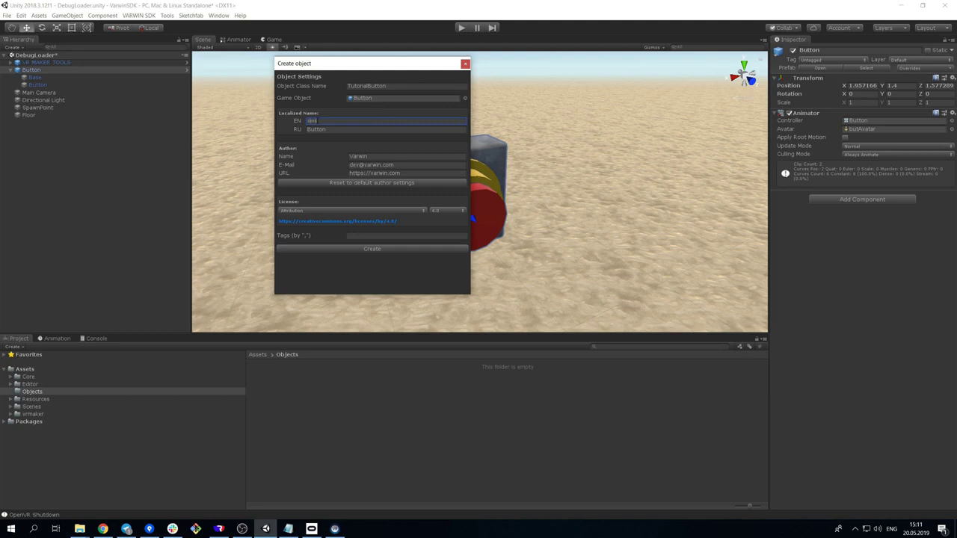
pyautogui.write('utorial Bon')
pyautogui.press('Tab')
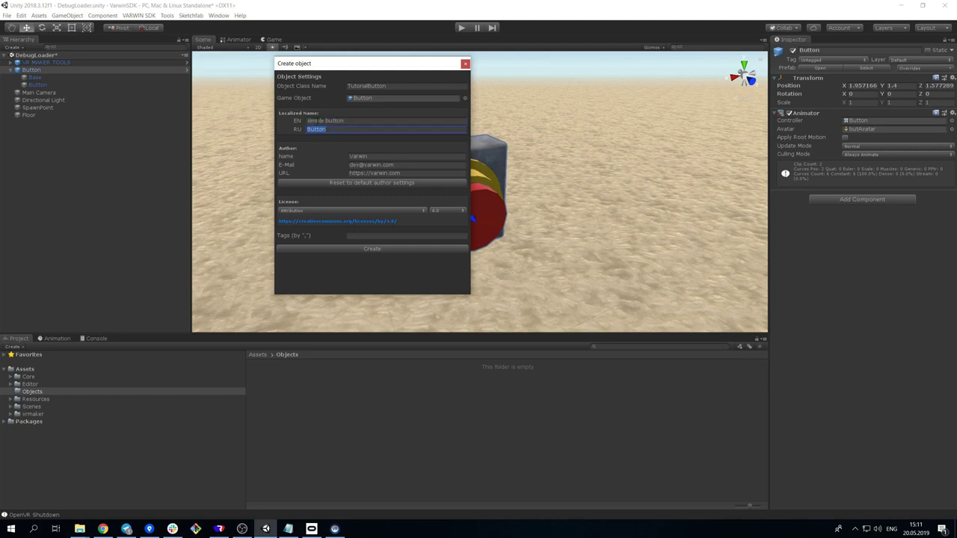
pyautogui.hotkey('alt', 'shift')
pyautogui.write('простая кнопка')
pyautogui.hotkey('alt', 'shift')
# Keep the Attribution licence and create the Varwin object.
pyautogui.click(422, 211)
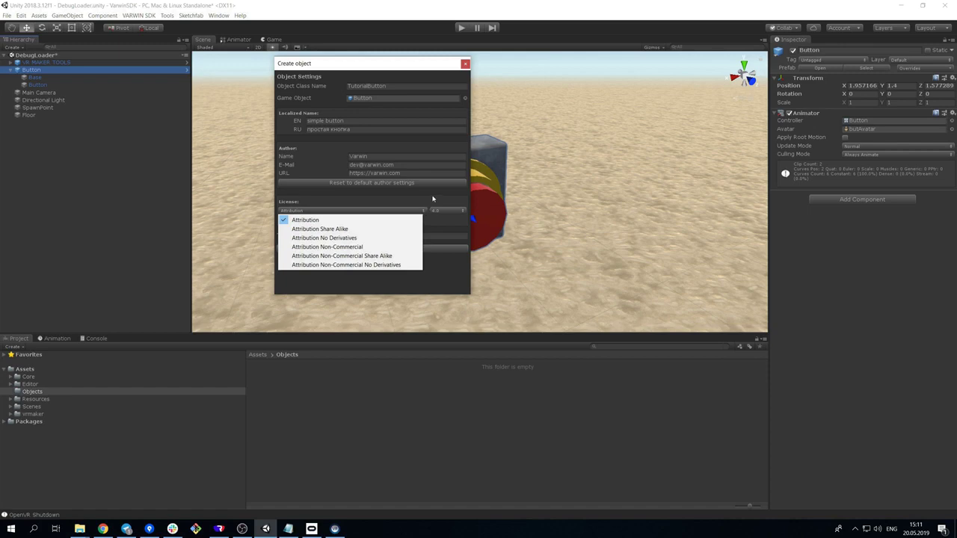
pyautogui.click(433, 198)
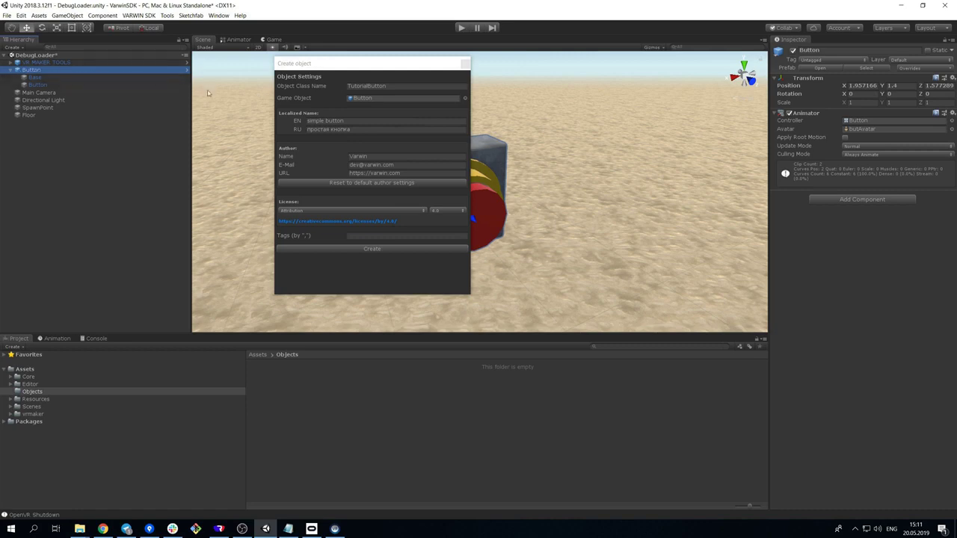
pyautogui.click(326, 158)
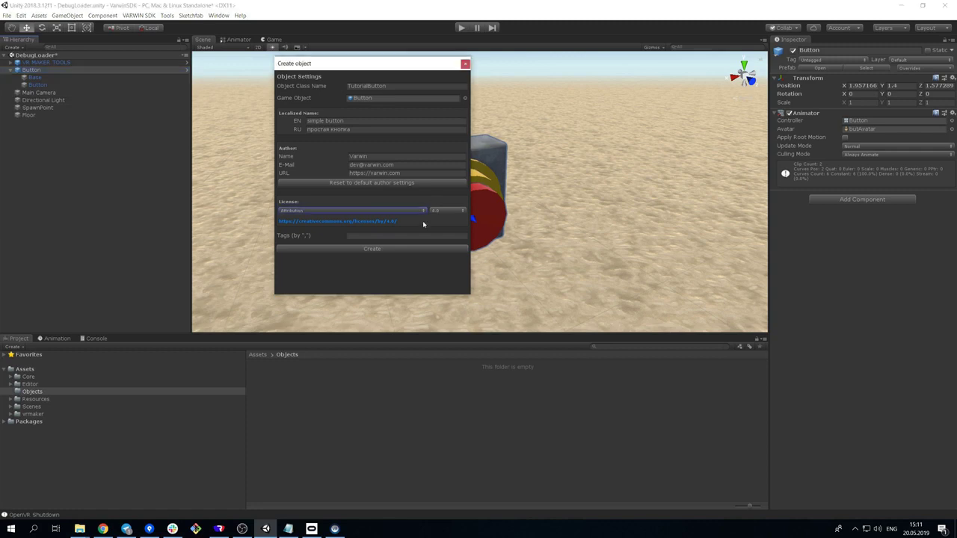
pyautogui.click(392, 248)
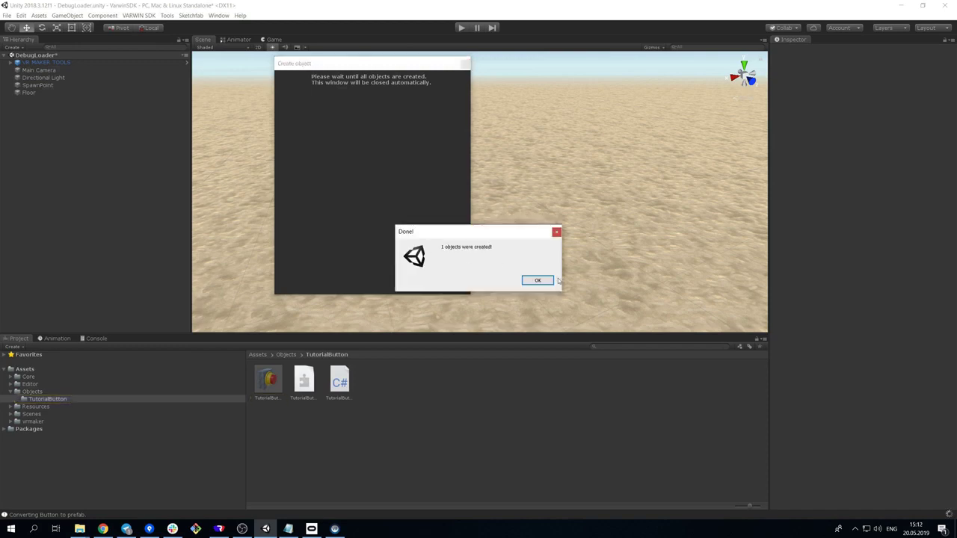
# Confirm creation, then inspect the TutorialButton prefab, assembly definition and C# script in Assets/Objects.
pyautogui.click(549, 281)
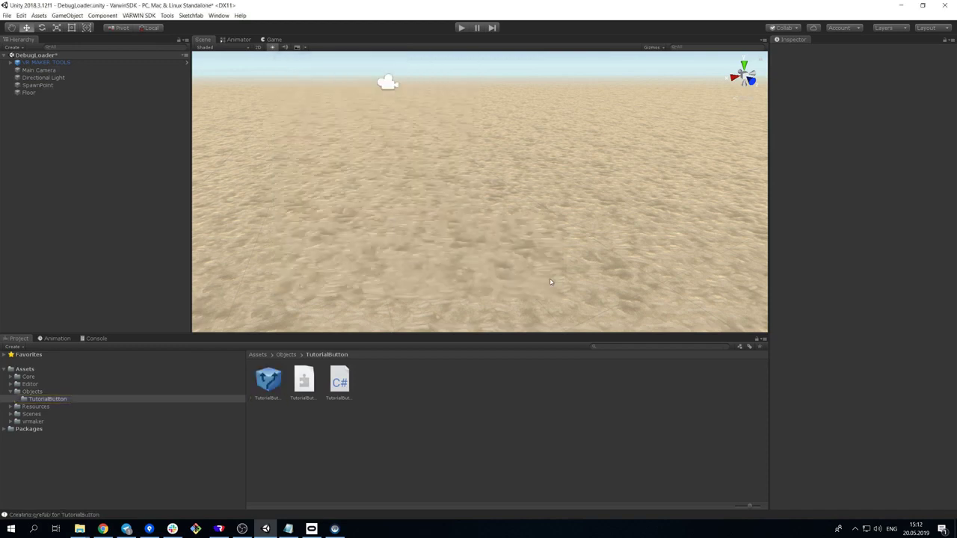
pyautogui.click(63, 393)
pyautogui.click(63, 399)
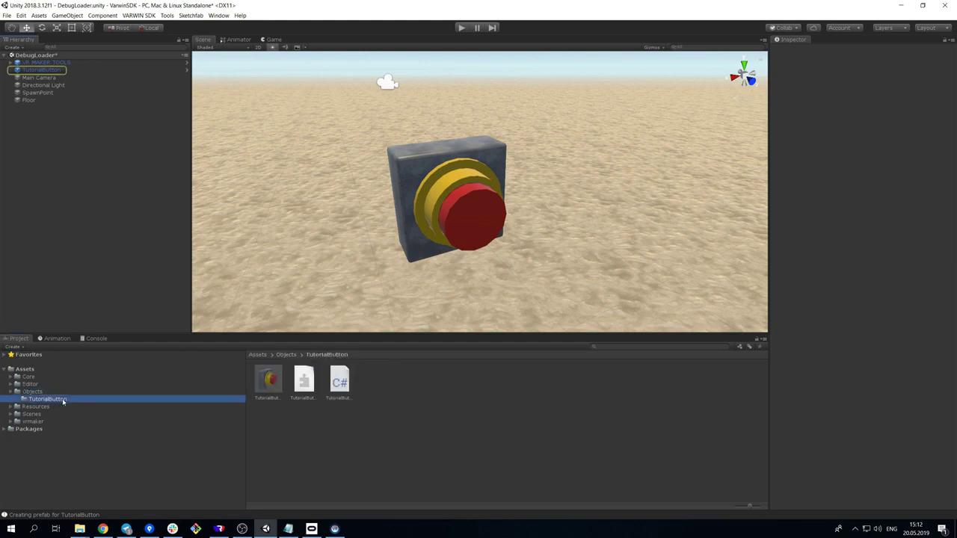
pyautogui.click(270, 381)
pyautogui.click(865, 72)
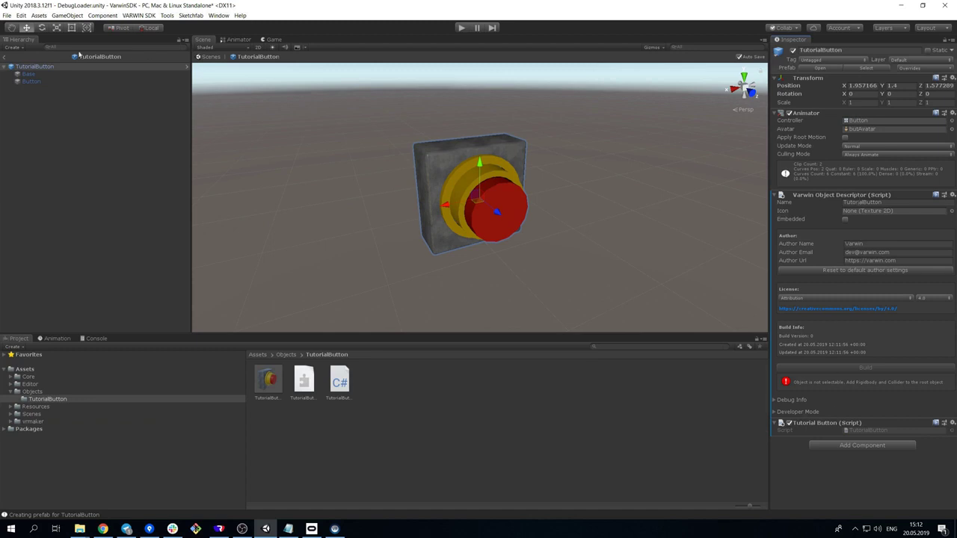
pyautogui.click(76, 57)
pyautogui.click(304, 379)
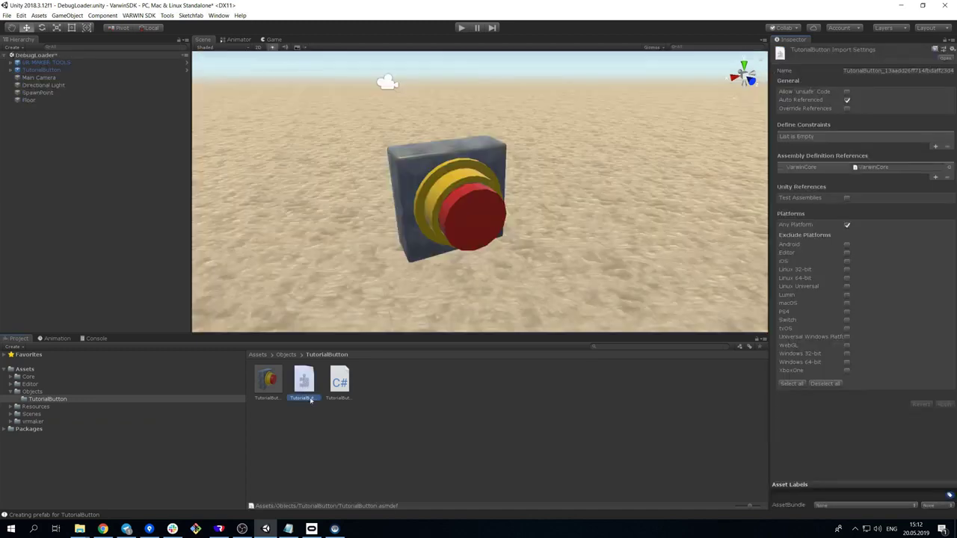
pyautogui.click(344, 384)
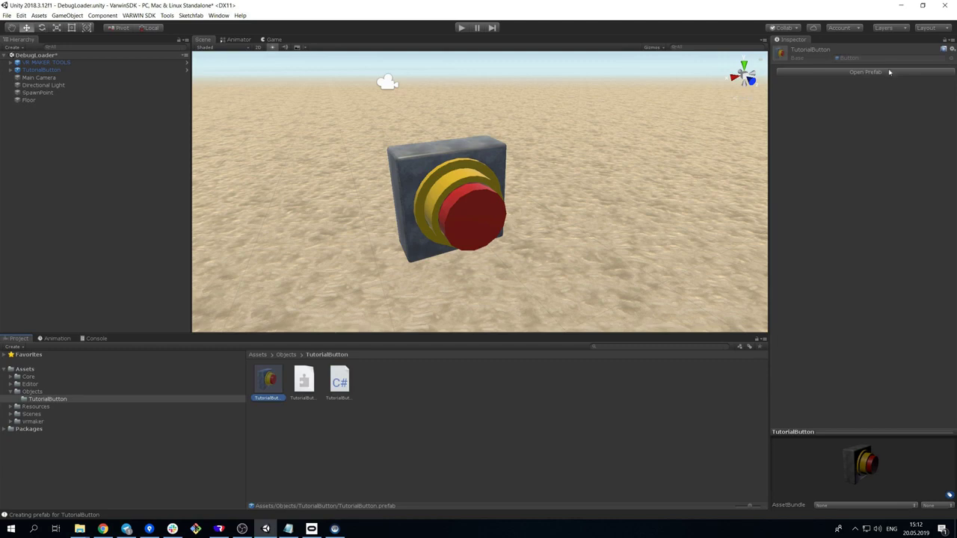
# Add a Rigidbody to the TutorialButton prefab with gravity off and kinematic on.
pyautogui.click(892, 73)
pyautogui.click(856, 445)
pyautogui.write('rig')
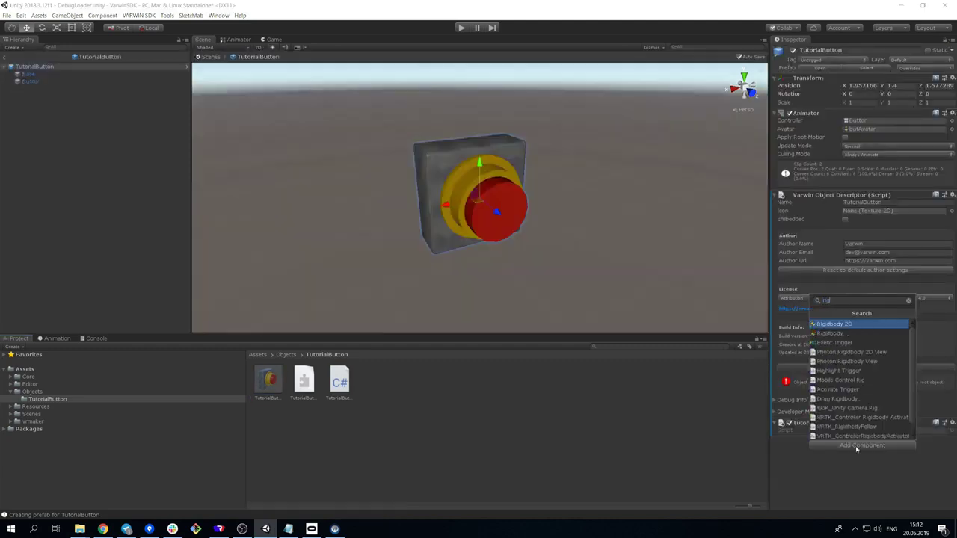
pyautogui.press('Down')
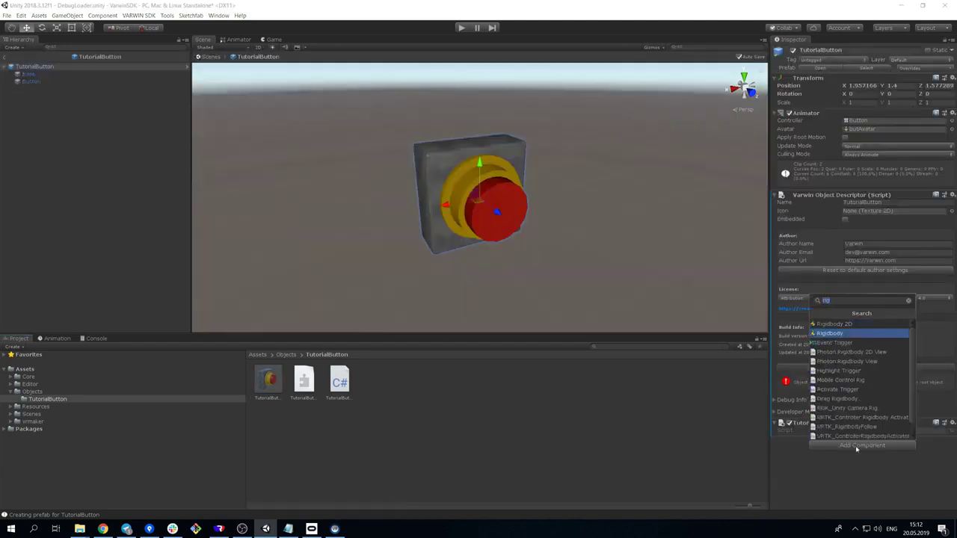
pyautogui.press('Return')
pyautogui.scroll(-1, 862, 442)
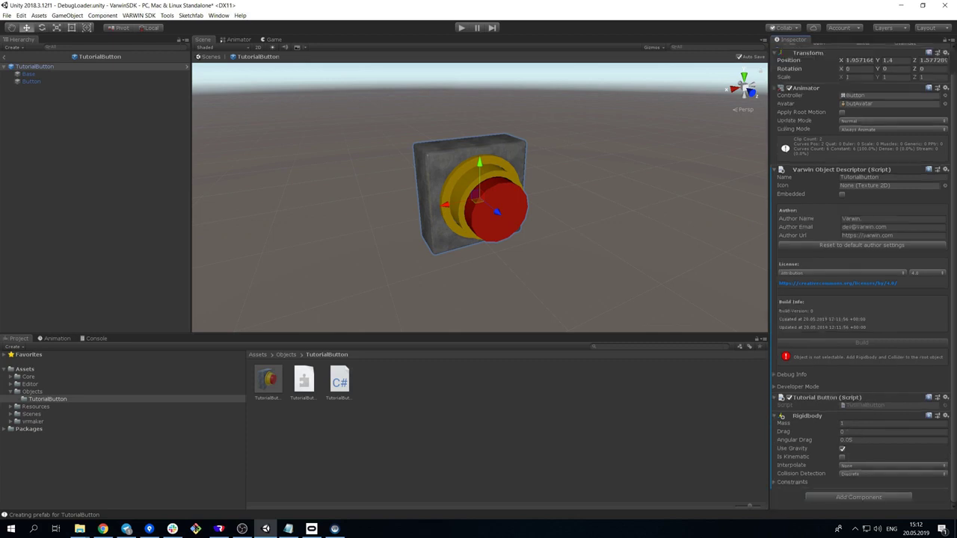
pyautogui.click(843, 448)
pyautogui.click(843, 457)
# Add a Box Collider to the prefab and view it from the right side.
pyautogui.click(859, 497)
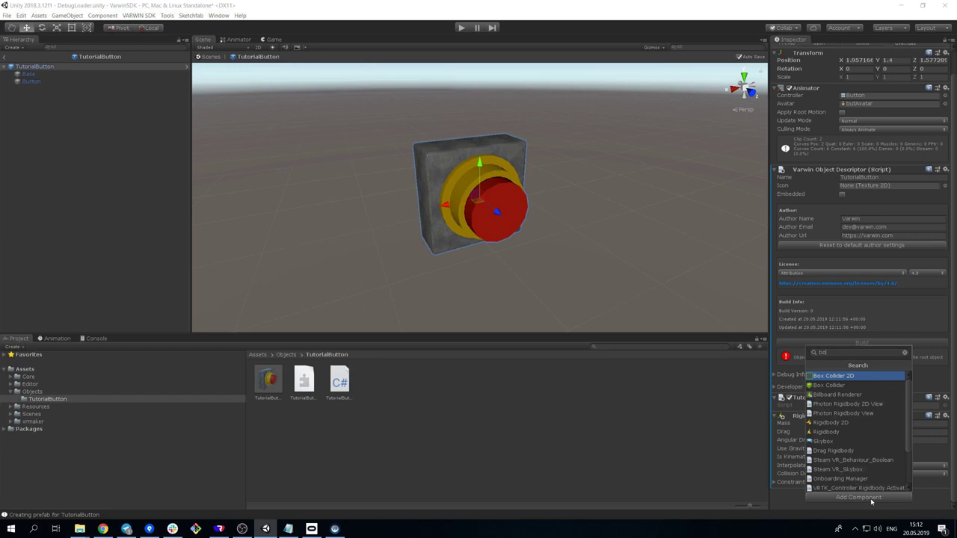
pyautogui.click(844, 376)
pyautogui.scroll(-1, 860, 374)
pyautogui.click(741, 90)
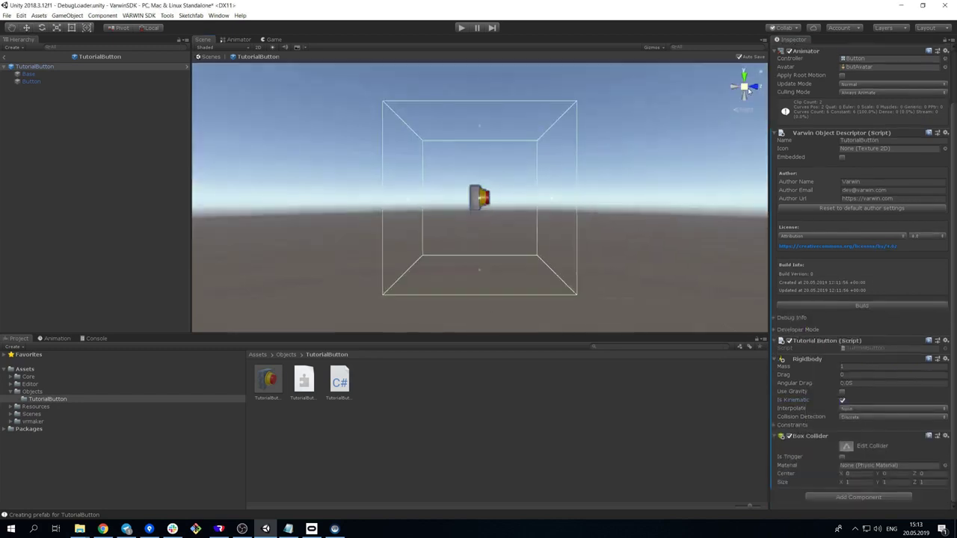
pyautogui.moveTo(554, 204); pyautogui.dragTo(494, 201)
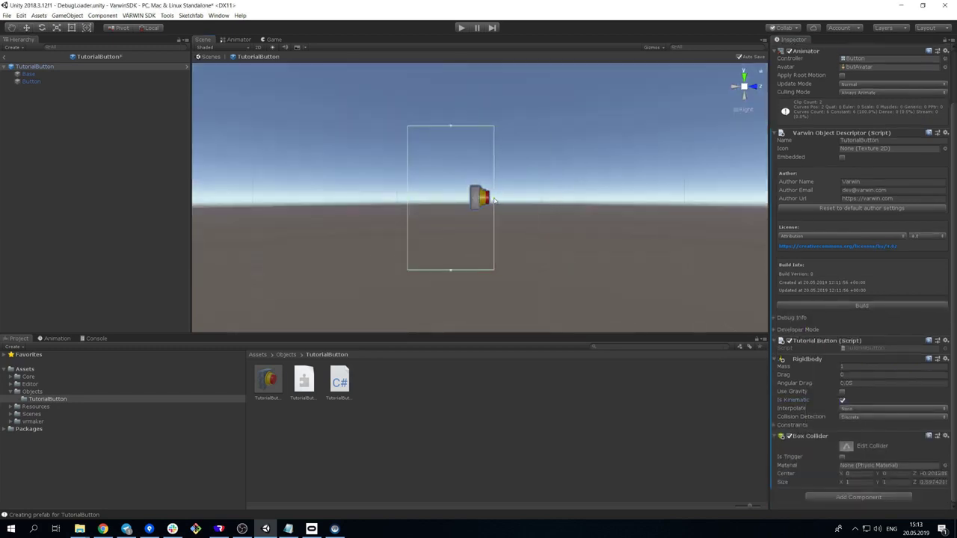
pyautogui.hotkey('ctrl', 'z')
# Set the Box Collider size to 0.2 × 0.2 × 0.2 and check it in the scene.
pyautogui.click(849, 482)
pyautogui.write('0.2')
pyautogui.press('Tab')
pyautogui.write('0.2')
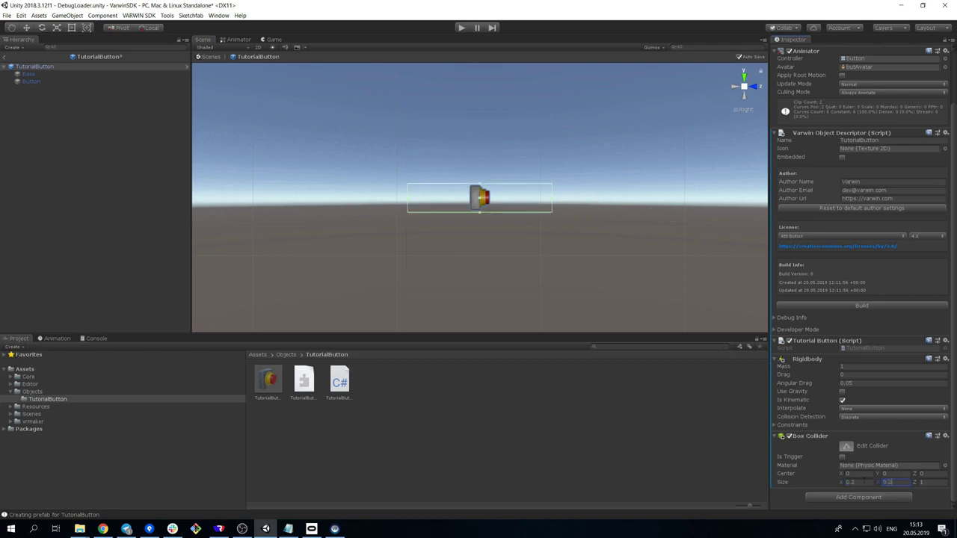
pyautogui.press('Tab')
pyautogui.write('0.2')
pyautogui.press('Return')
pyautogui.keyDown('alt'); pyautogui.moveTo(600, 273); pyautogui.dragTo(628, 224); pyautogui.keyUp('alt')
pyautogui.scroll(3, 634, 170)
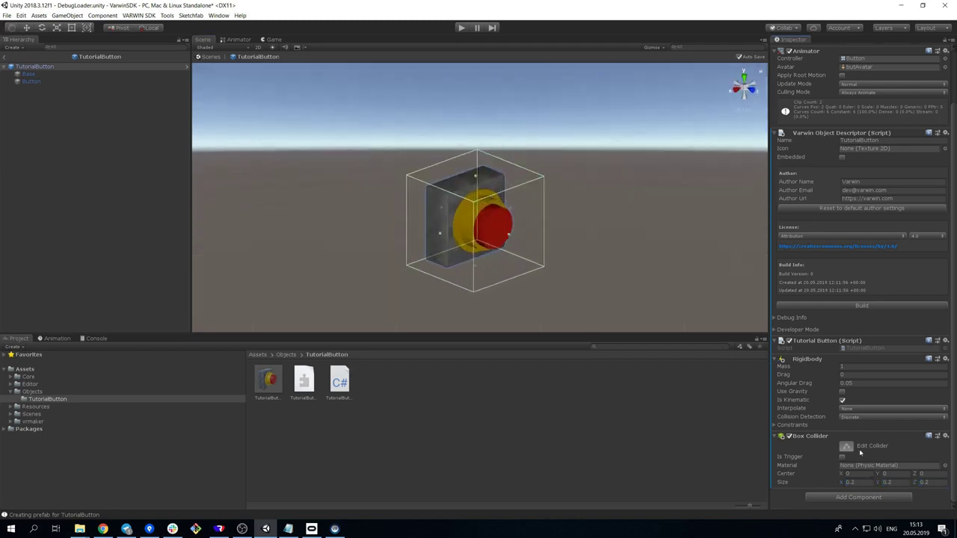
pyautogui.keyDown('alt'); pyautogui.moveTo(516, 217); pyautogui.dragTo(612, 242); pyautogui.keyUp('alt')
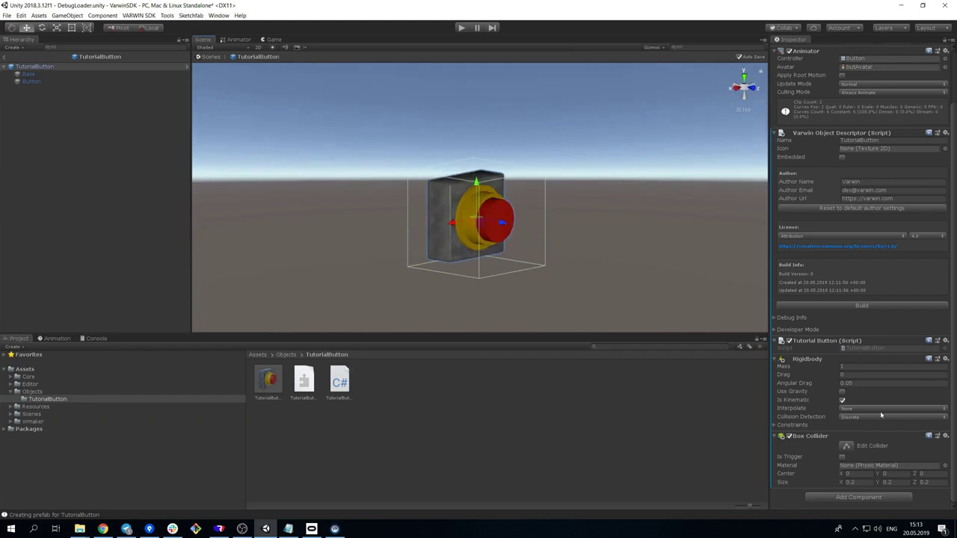
# Make the collider a trigger, add Interactable Object Behaviour, and untick Is Grabbable and Is Touchable.
pyautogui.click(843, 456)
pyautogui.click(859, 497)
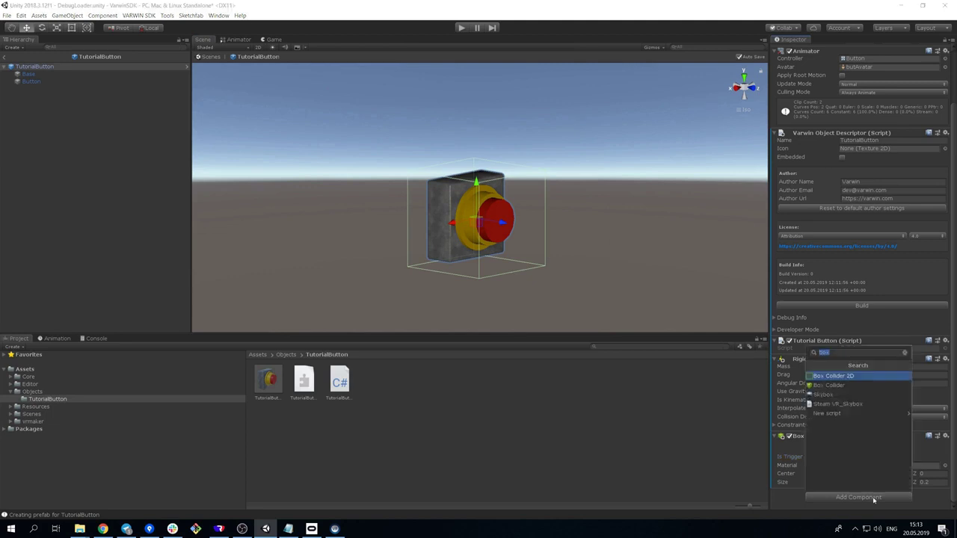
pyautogui.write('interact')
pyautogui.press('Return')
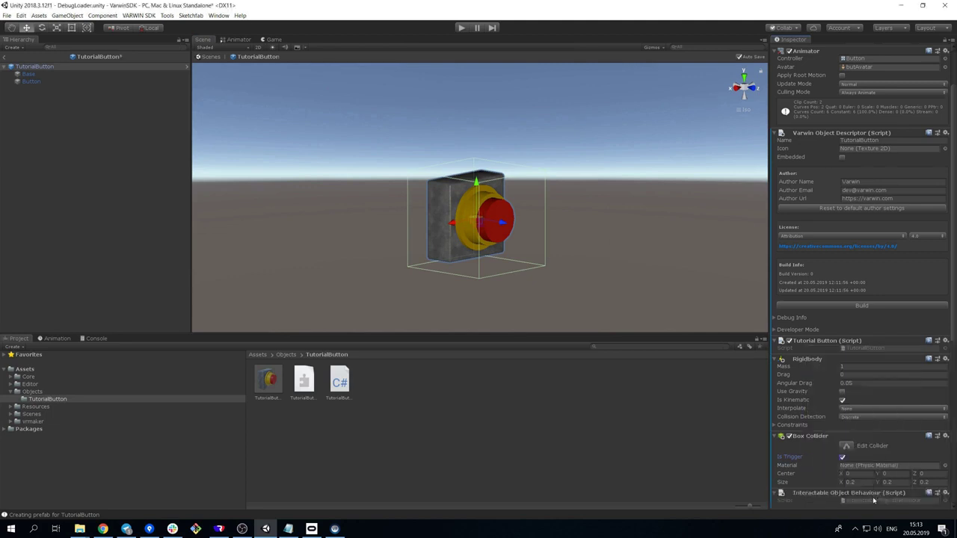
pyautogui.scroll(-10, 888, 497)
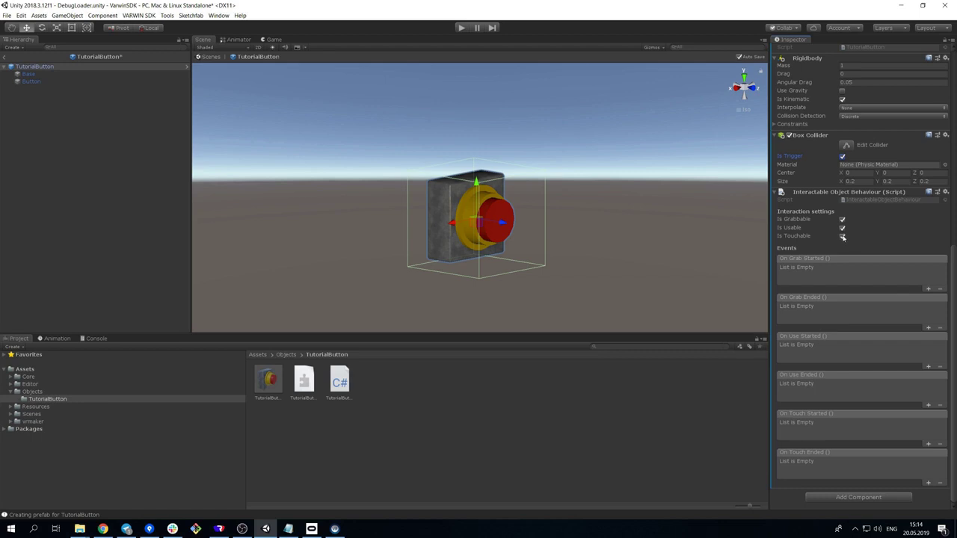
pyautogui.click(843, 236)
pyautogui.click(843, 220)
pyautogui.click(842, 228)
# Review the generated TutorialButton class, its VarwinObject base and locale attributes.
pyautogui.scroll(3, 886, 324)
pyautogui.scroll(5, 886, 324)
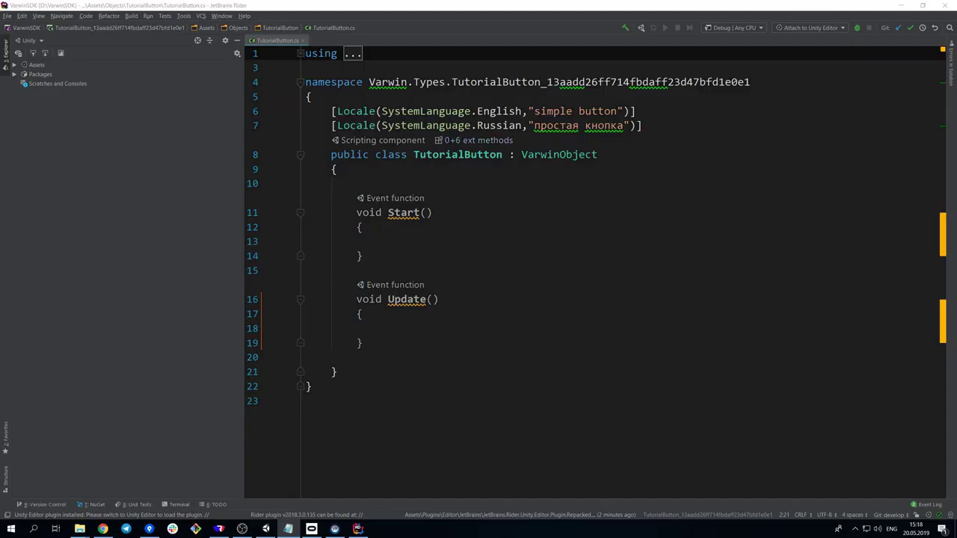
pyautogui.click(312, 96)
pyautogui.click(522, 154)
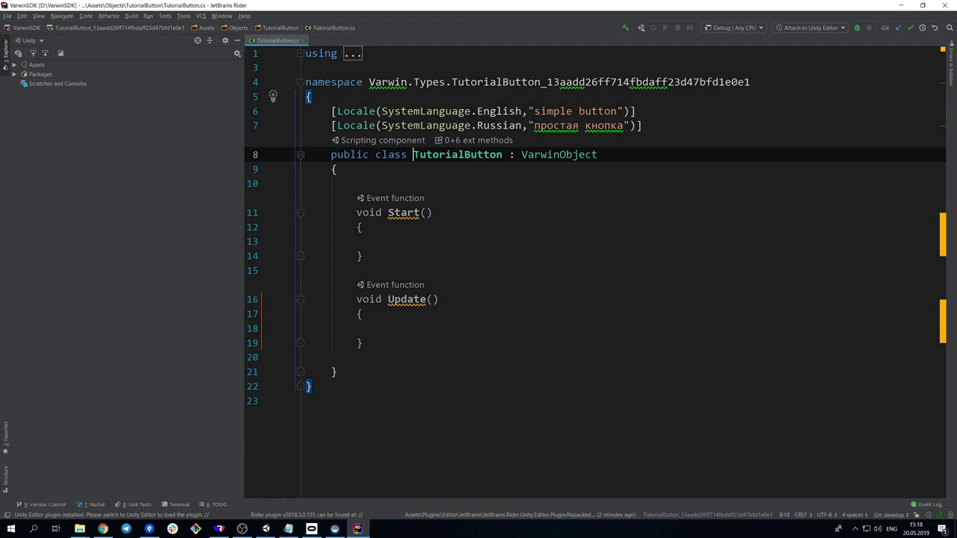
pyautogui.doubleClick(522, 155)
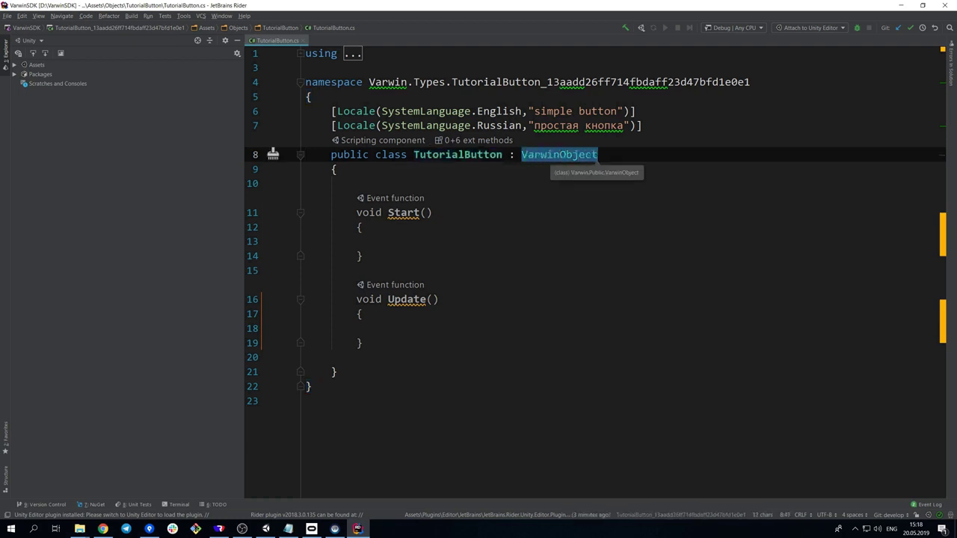
pyautogui.hotkey('alt', 'Tab')
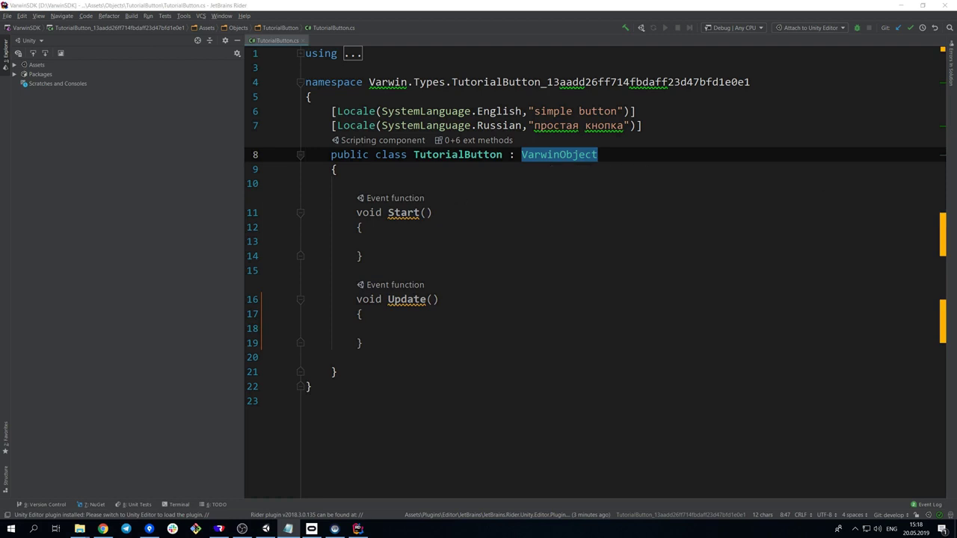
pyautogui.moveTo(332, 111)
pyautogui.mouseDown()
pyautogui.moveTo(636, 110)
pyautogui.moveTo(604, 126)
pyautogui.moveTo(331, 126)
pyautogui.mouseUp()
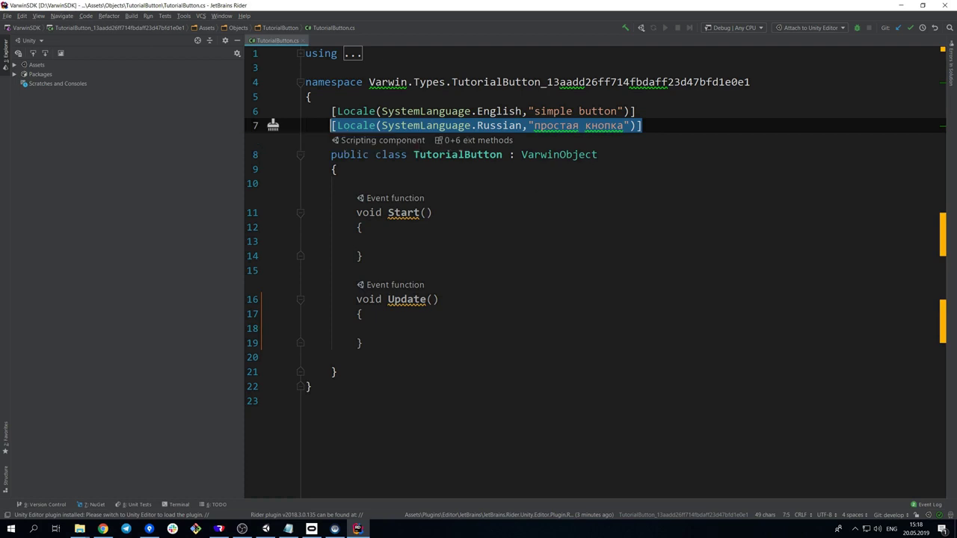
# Replace Start/Update with an _animator field and a Start assigning GetComponent<Animator>().
pyautogui.moveTo(363, 343); pyautogui.dragTo(356, 212)
pyautogui.press('Delete')
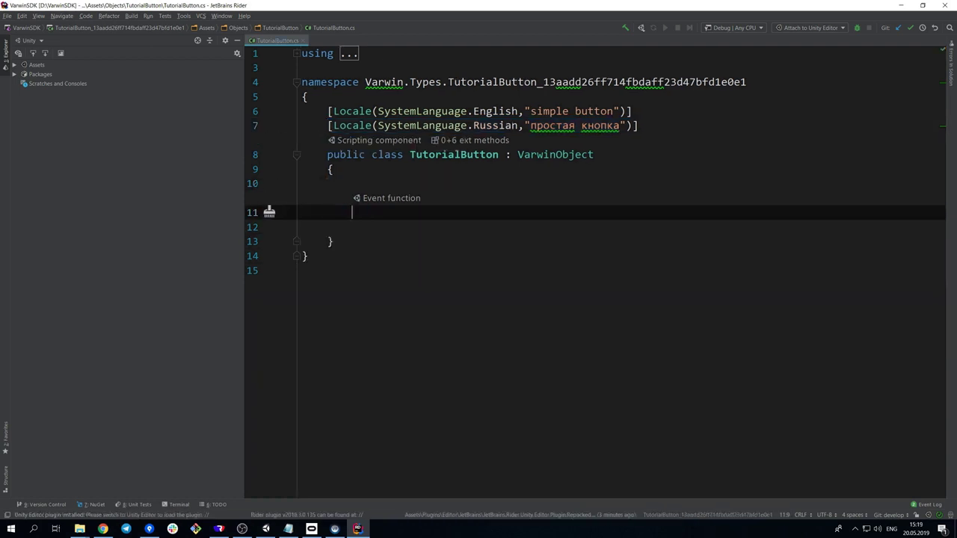
pyautogui.write('private Animator _animato')
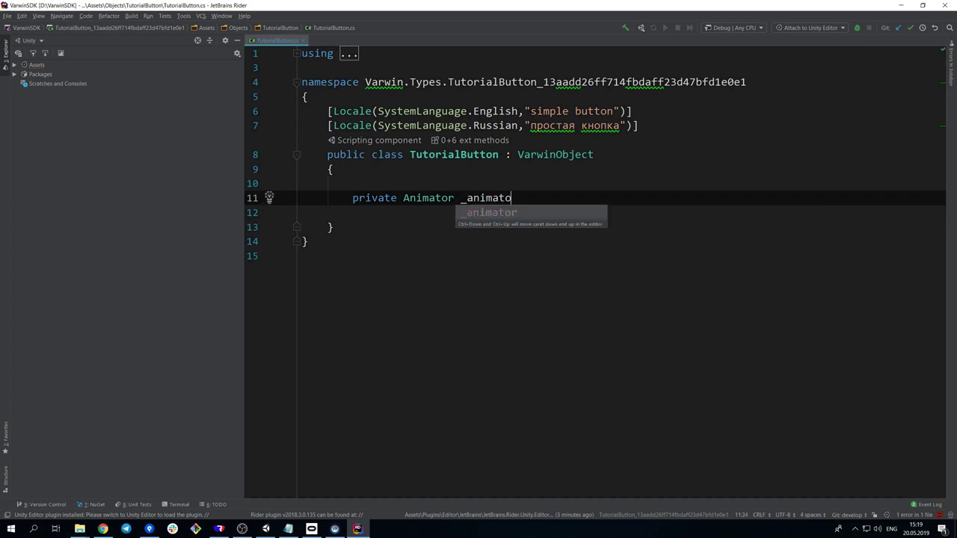
pyautogui.write('r;')
pyautogui.press('Return')
pyautogui.press('Return')
pyautogui.write('void ')
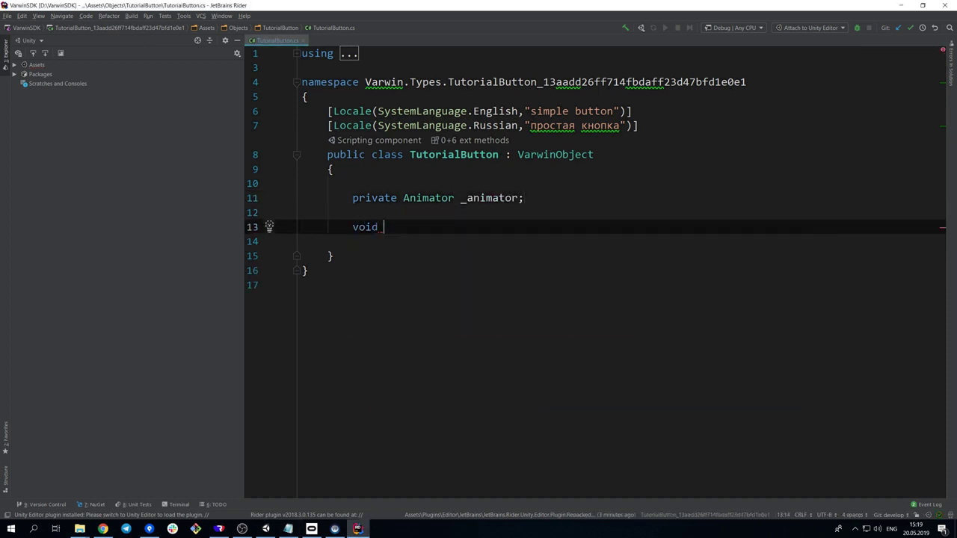
pyautogui.write('Start')
pyautogui.press('Return')
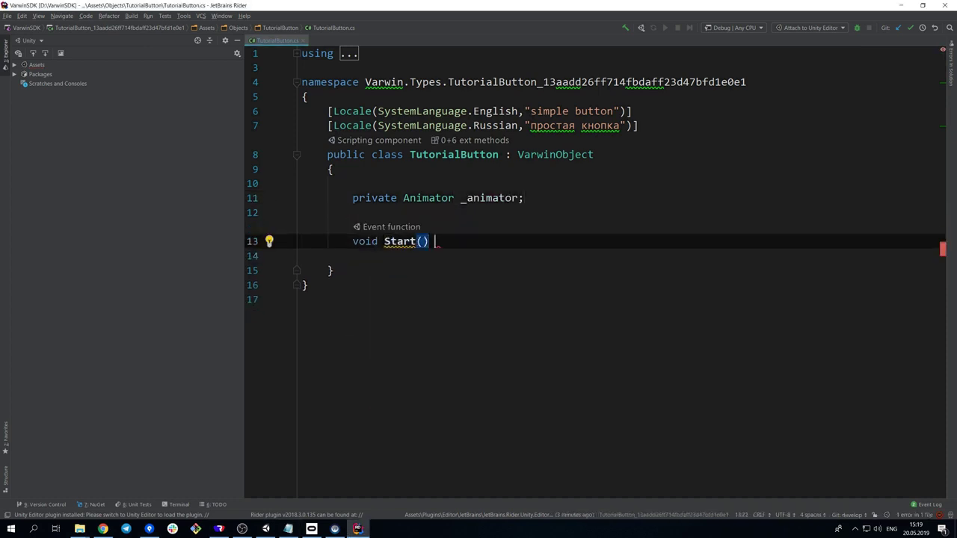
pyautogui.write('{')
pyautogui.press('Return')
pyautogui.write('_anim')
pyautogui.press('Return')
pyautogui.write('= G')
pyautogui.press('Return')
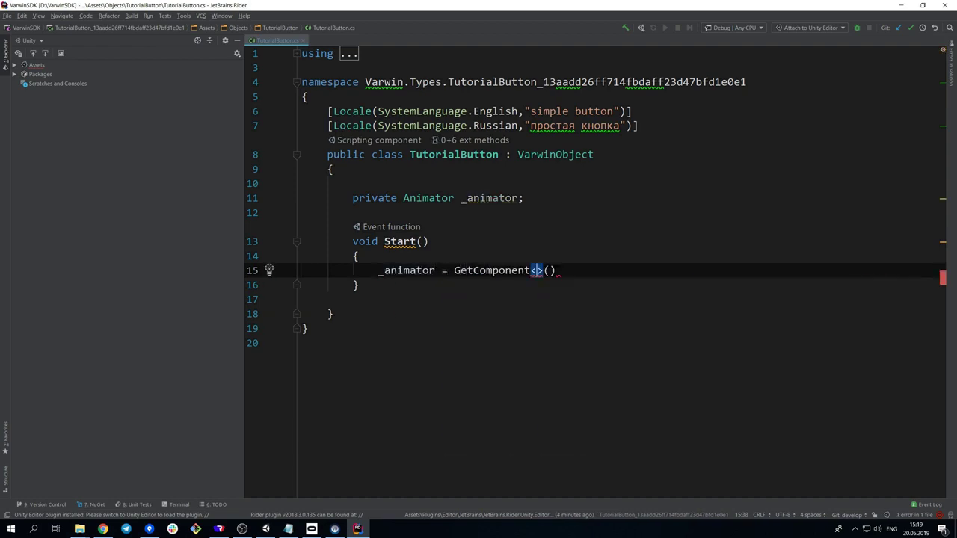
pyautogui.write('An')
pyautogui.press('Return')
pyautogui.press('End')
pyautogui.write(';')
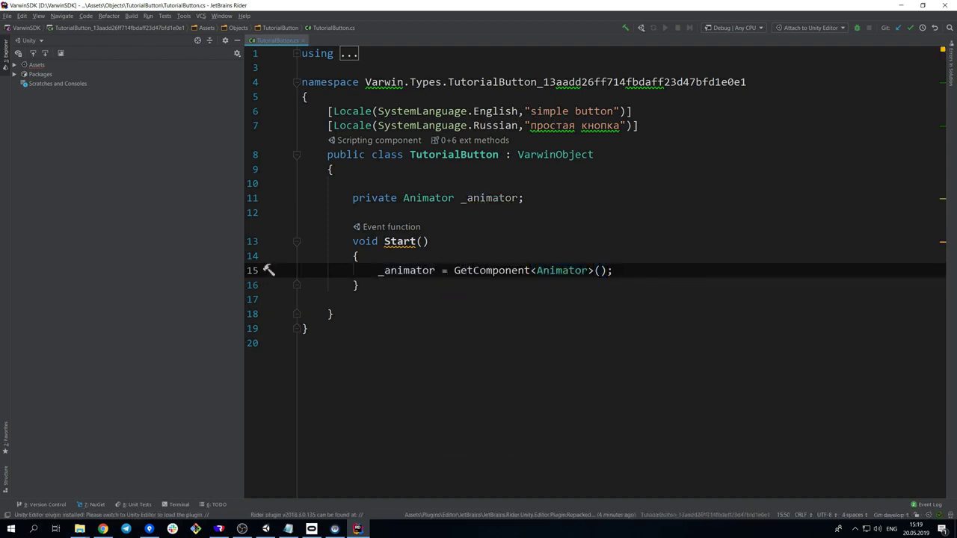
# Add a public bool IsPressed field below the _animator field.
pyautogui.click(353, 212)
pyautogui.press('Return')
pyautogui.press('Return')
pyautogui.press('Up')
pyautogui.write('public ')
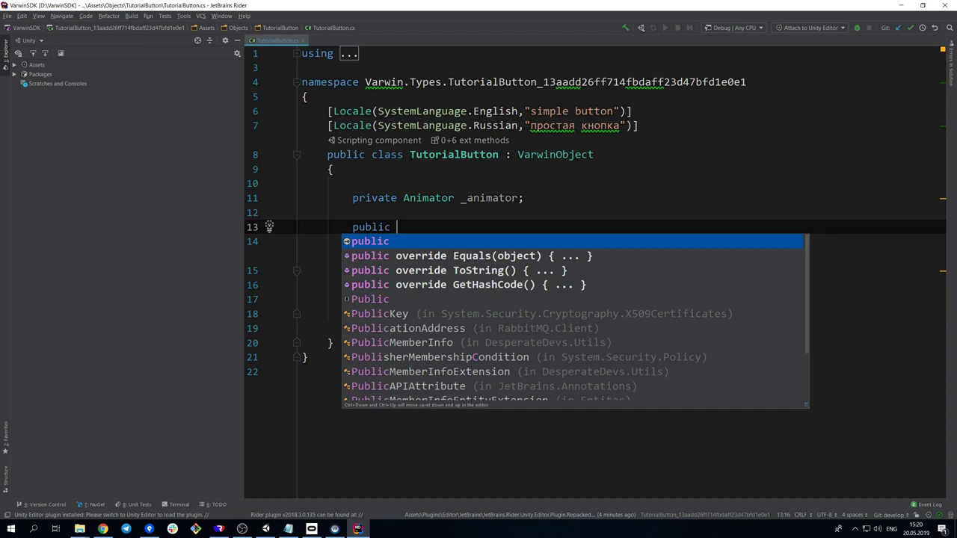
pyautogui.write('bool ')
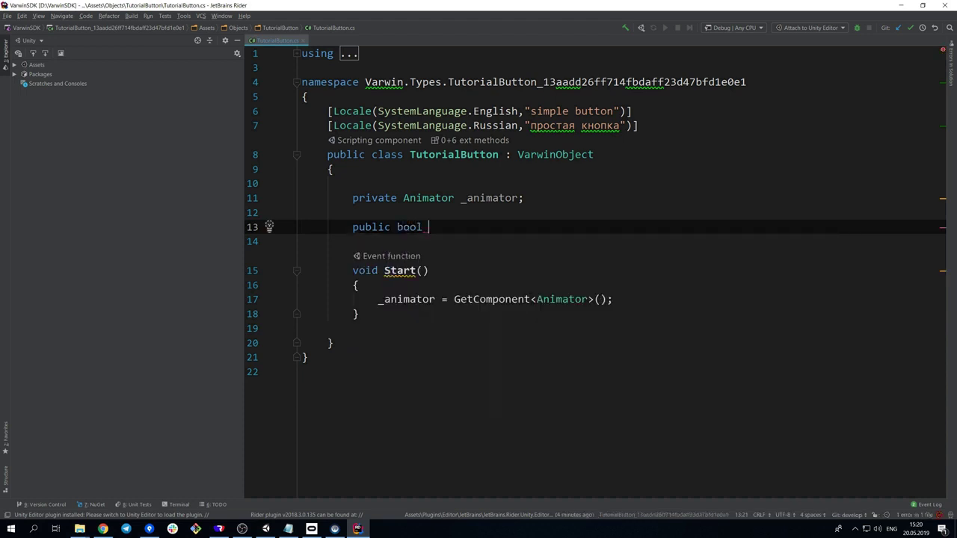
pyautogui.write('IsPressed;')
# Add a public ChangeState method that toggles IsPressed = !IsPressed.
pyautogui.click(359, 314)
pyautogui.press('Return')
pyautogui.press('Return')
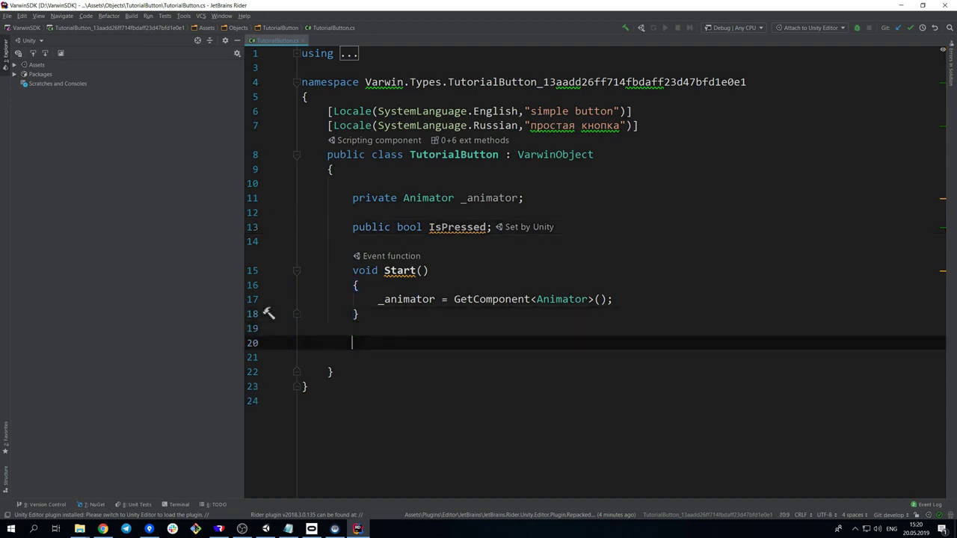
pyautogui.write('public void Change')
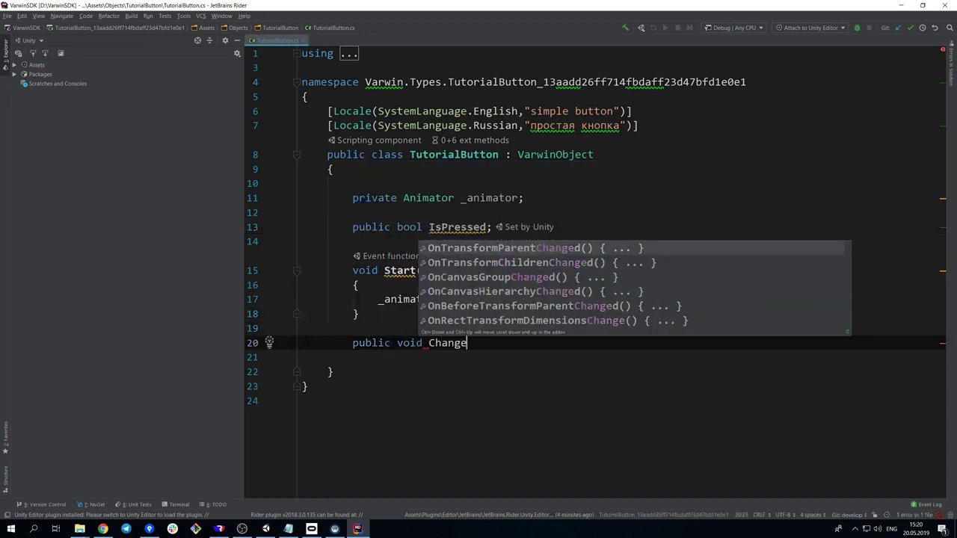
pyautogui.write('State() {')
pyautogui.press('Return')
pyautogui.write('IsP')
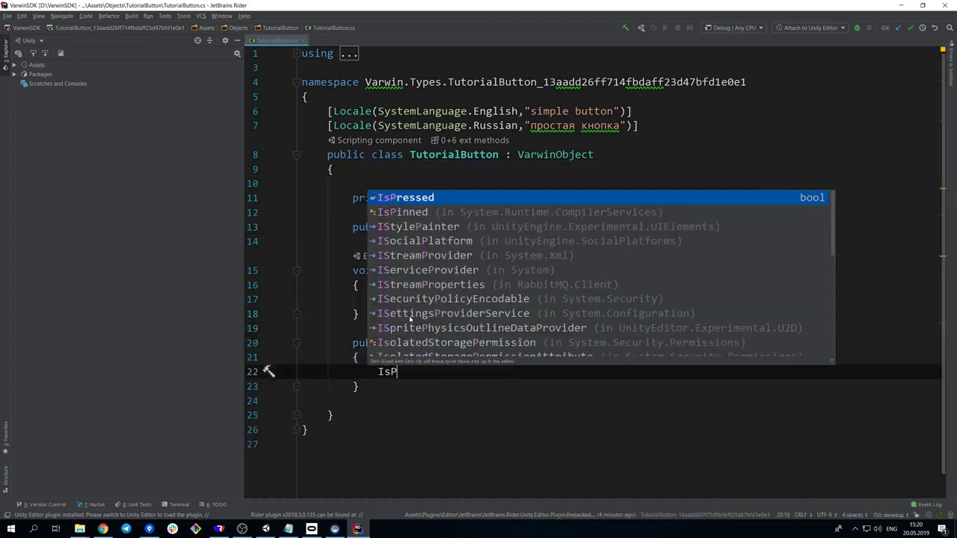
pyautogui.write('res')
pyautogui.press('Return')
pyautogui.write('= !Is')
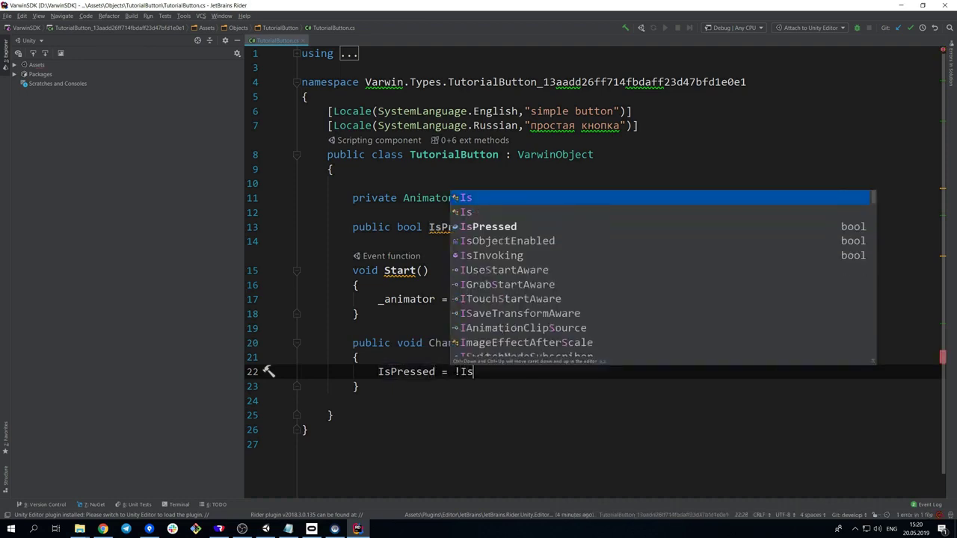
pyautogui.write('Pre')
pyautogui.press('Return')
pyautogui.write(';')
# Make ChangeState call _animator.SetBool("Pressed", IsPressed).
pyautogui.press('Return')
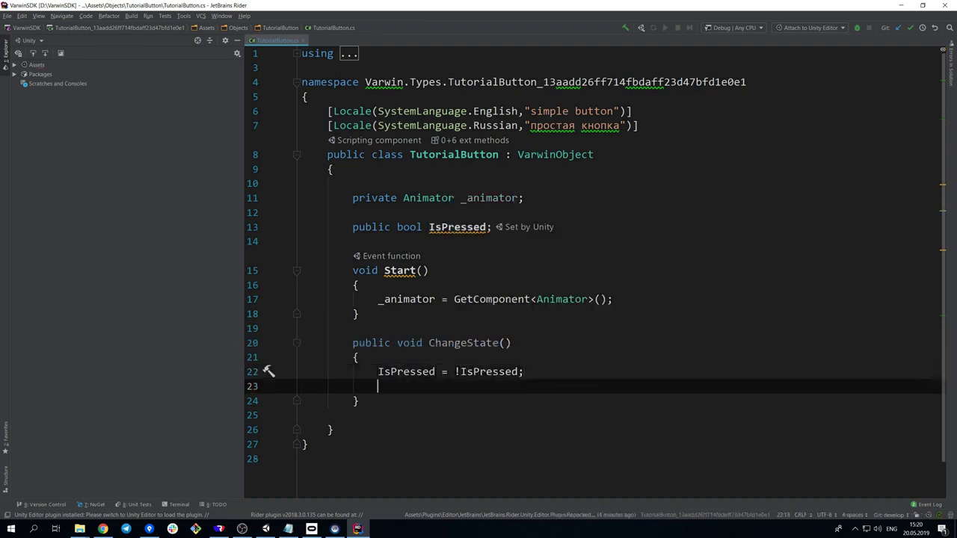
pyautogui.write('_a')
pyautogui.press('Return')
pyautogui.write('.SetB')
pyautogui.press('Return')
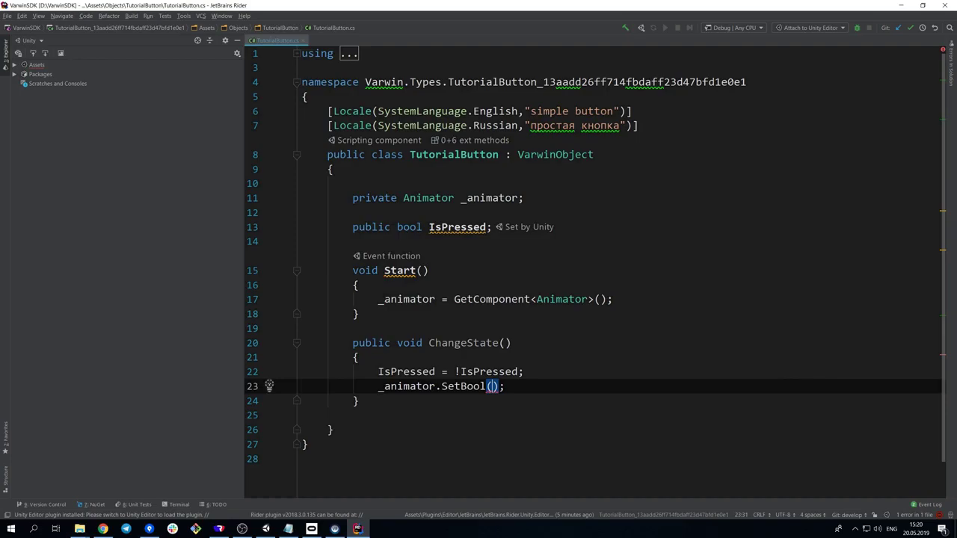
pyautogui.write('"')
pyautogui.click(266, 526)
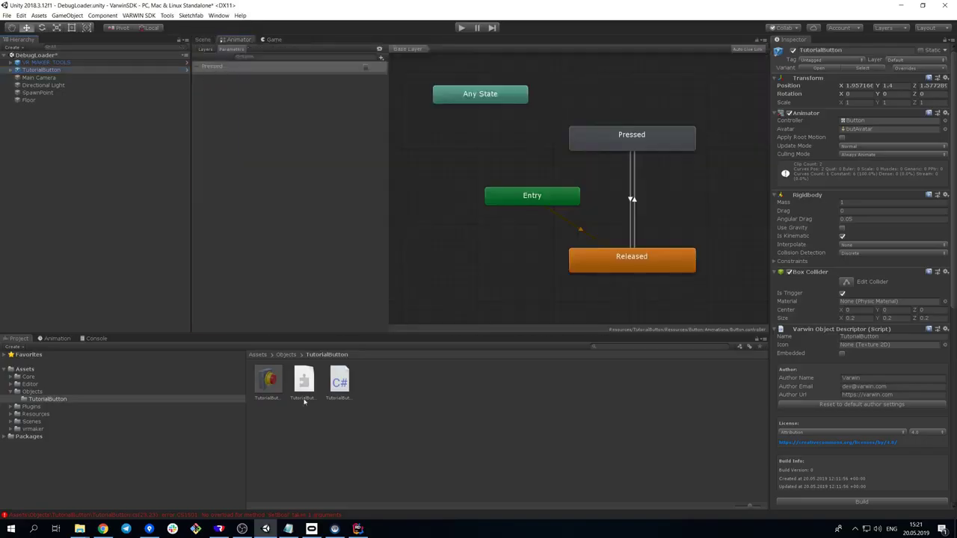
pyautogui.click(357, 529)
pyautogui.write('P')
pyautogui.press('Return')
pyautogui.write(', ')
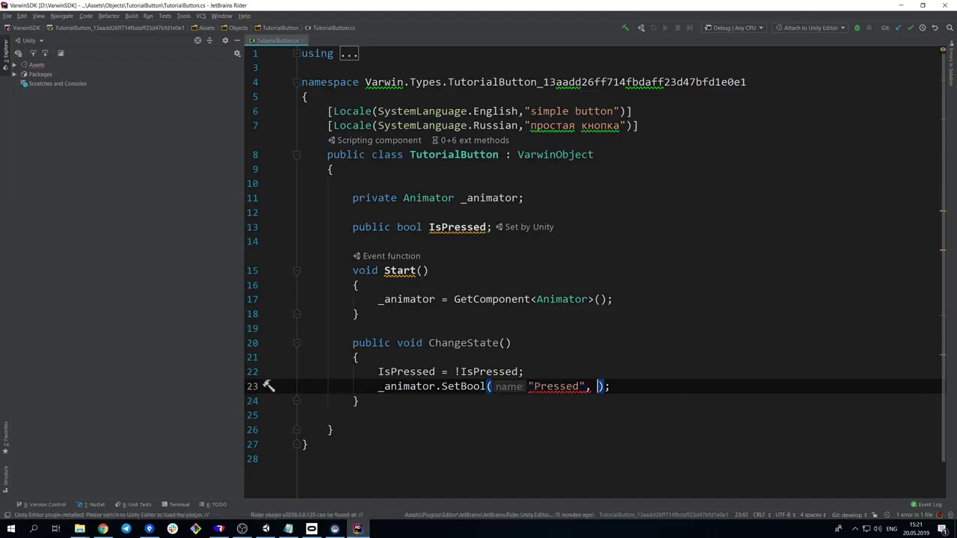
pyautogui.write('I')
pyautogui.press('Return')
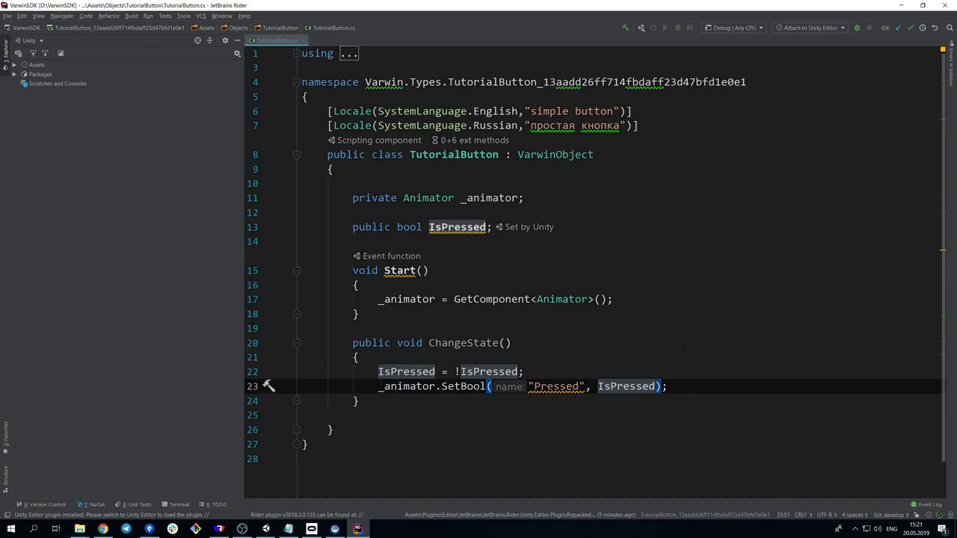
# Add an On Use Started listener targeting TutorialButton and calling ChangeState().
pyautogui.hotkey('alt', 'Tab')
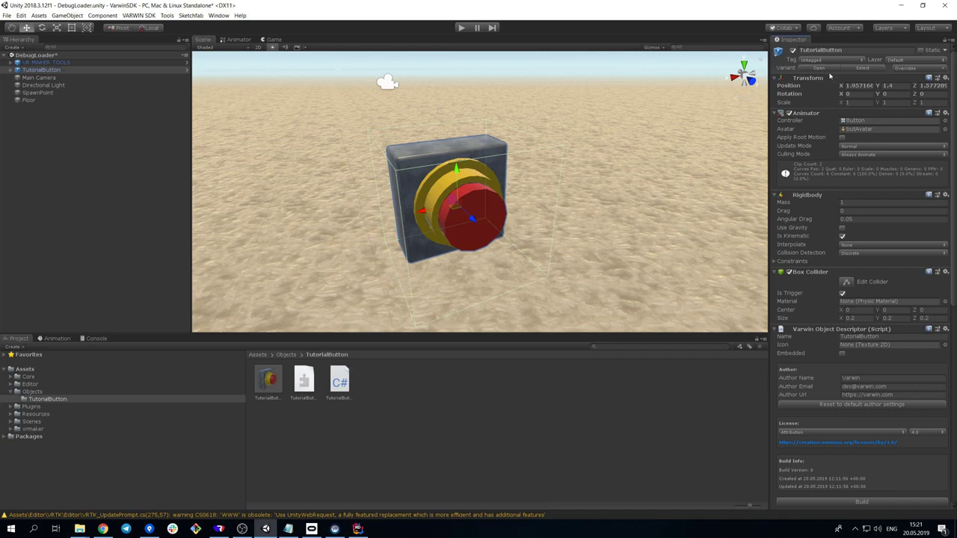
pyautogui.doubleClick(271, 379)
pyautogui.scroll(-10, 849, 261)
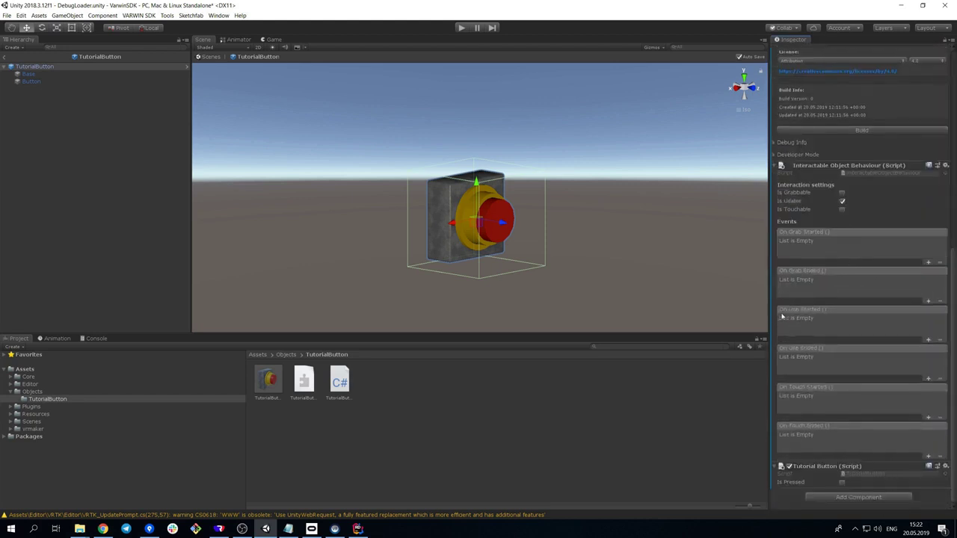
pyautogui.click(929, 340)
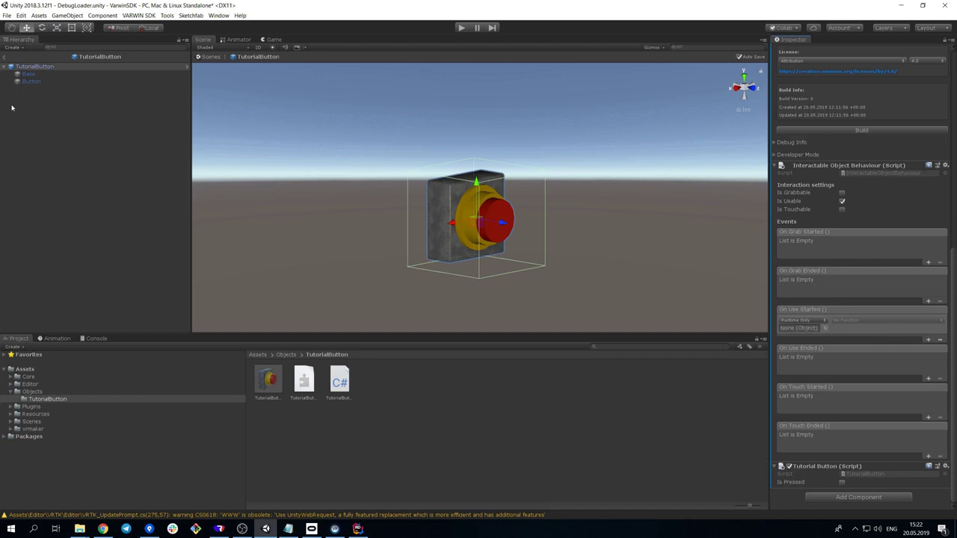
pyautogui.moveTo(42, 68); pyautogui.dragTo(572, 226)
pyautogui.moveTo(804, 332); pyautogui.dragTo(803, 329)
pyautogui.click(891, 321)
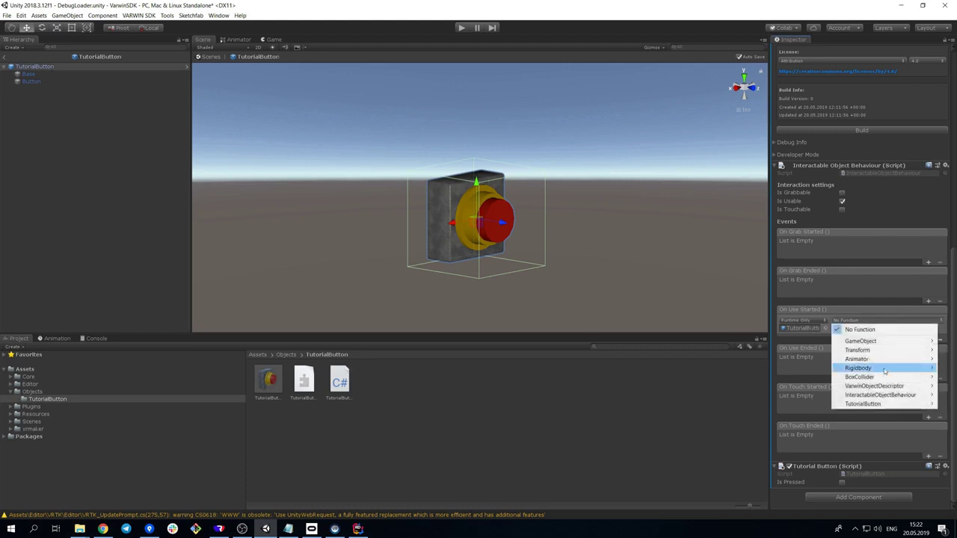
pyautogui.moveTo(878, 405)
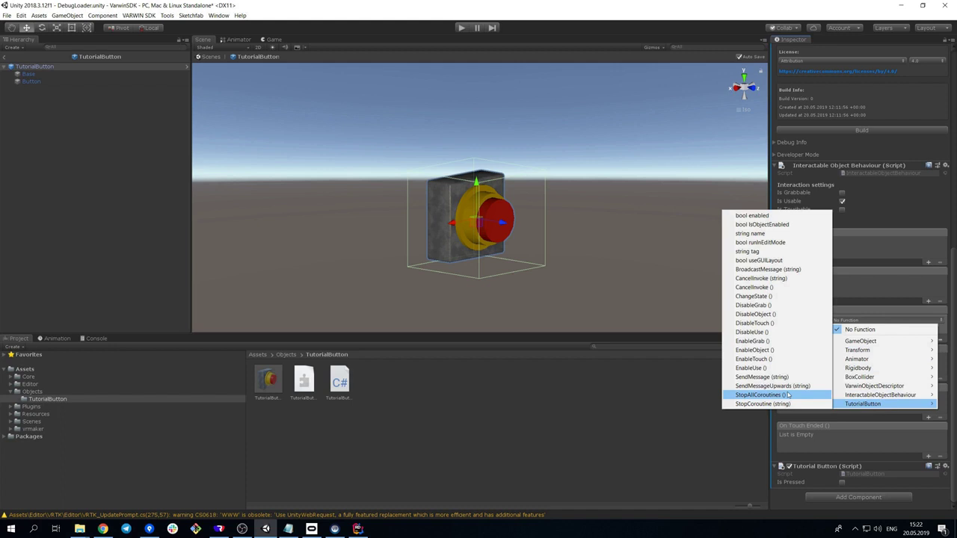
pyautogui.click(785, 296)
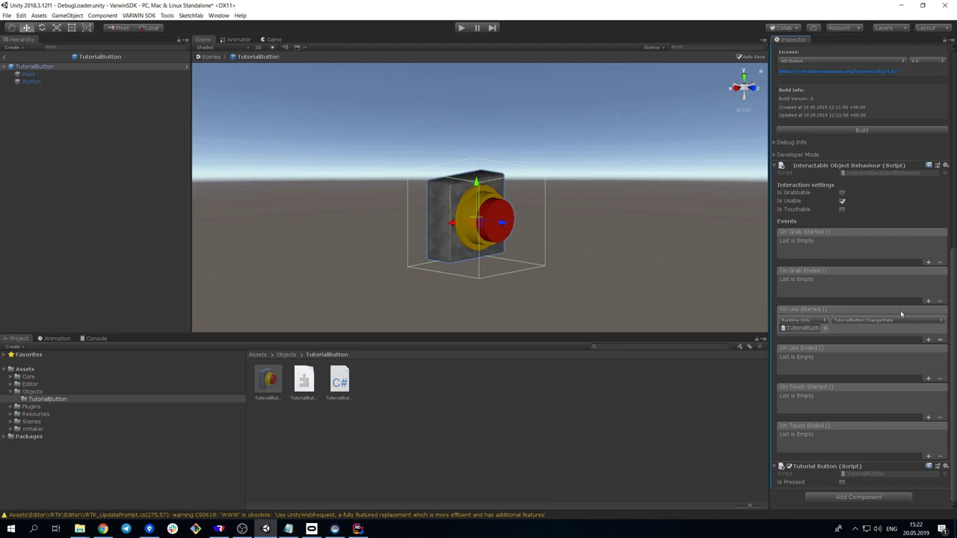
# Open the TutorialButton script and add a [Checker("buttonState")] attribute below the IsPressed field.
pyautogui.doubleClick(339, 379)
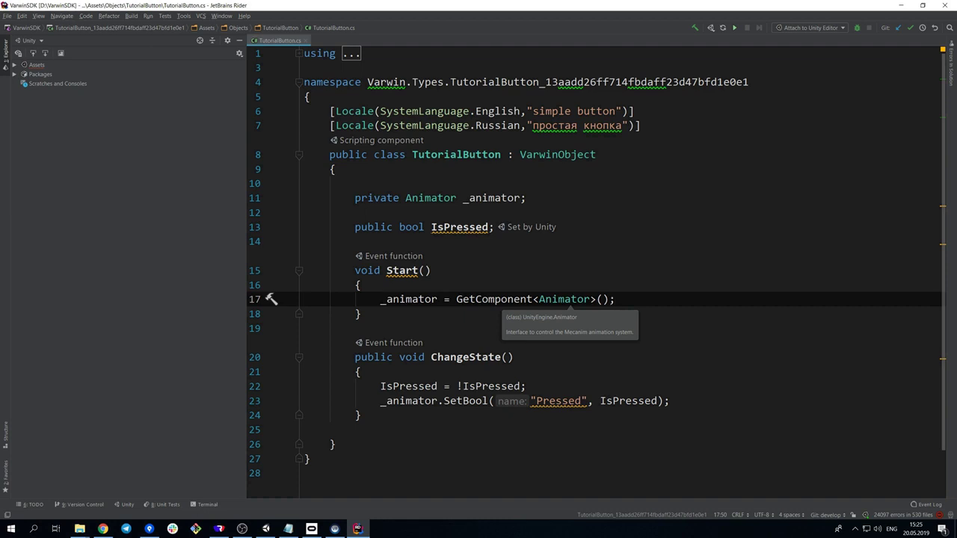
pyautogui.click(598, 226)
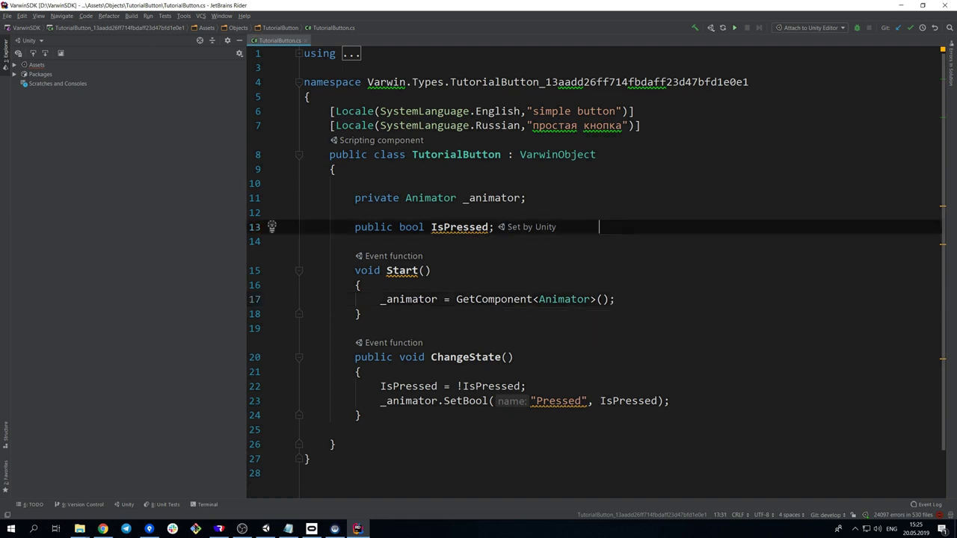
pyautogui.press('Return')
pyautogui.press('Return')
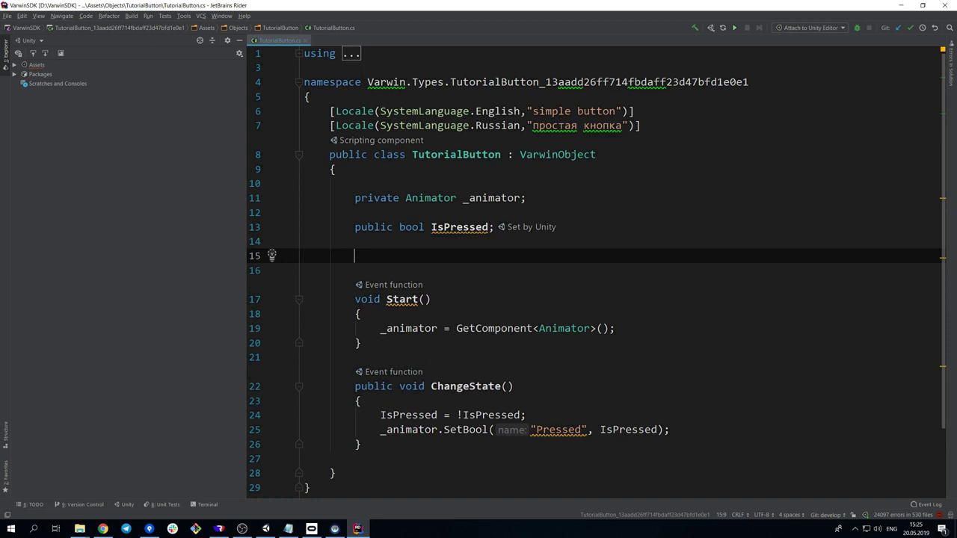
pyautogui.write('[Checker')
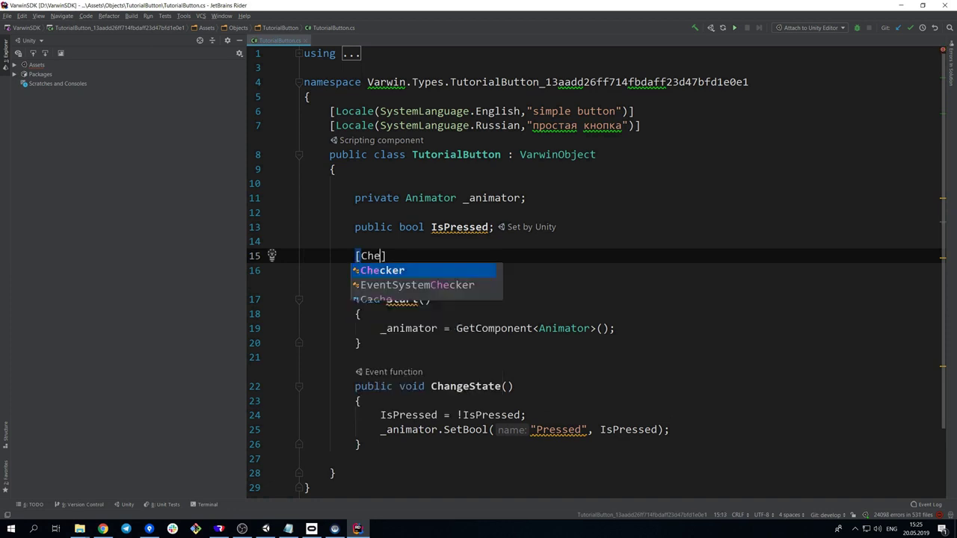
pyautogui.write('(')
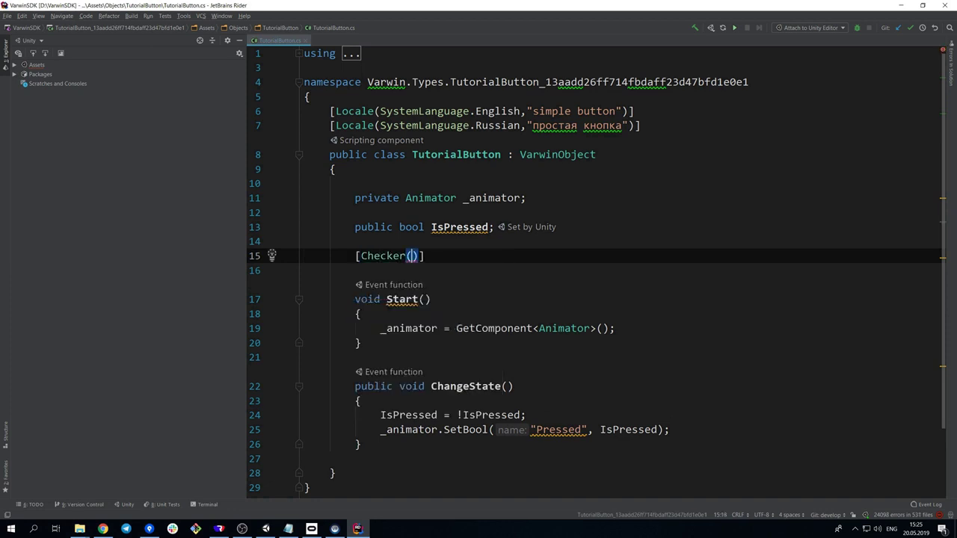
pyautogui.write('"buttonSt')
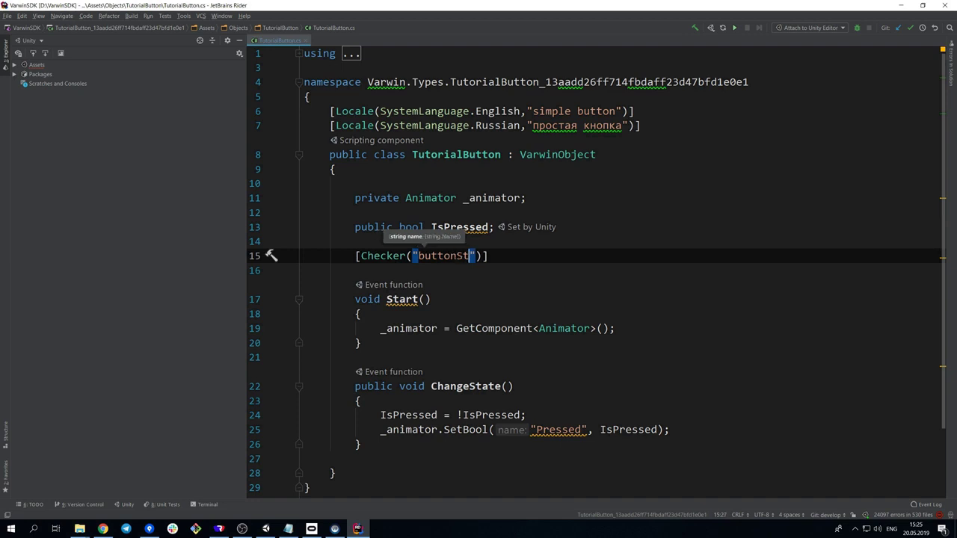
pyautogui.write('ate')
pyautogui.press('End')
pyautogui.press('Return')
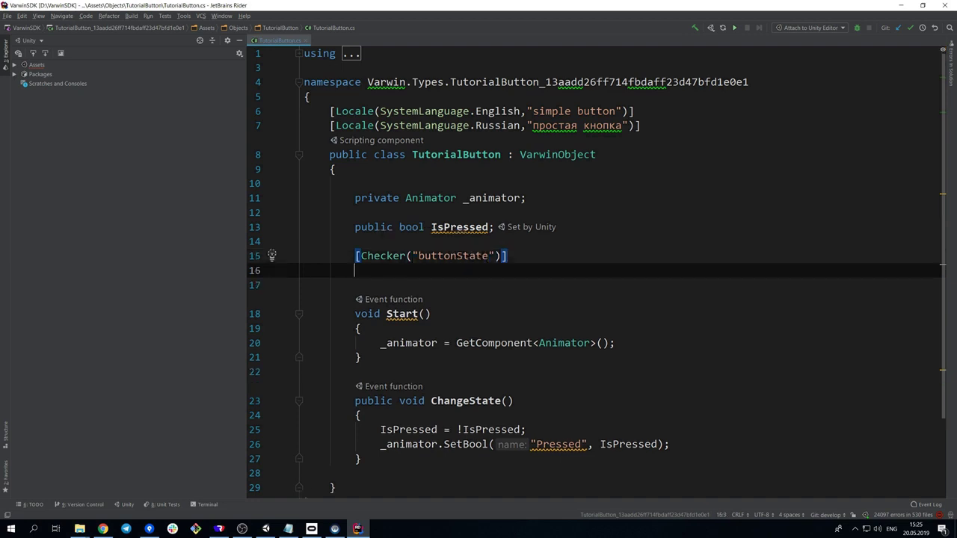
# Add English 'button pressed' and Russian 'кнопка нажата' [Locale] attributes under the checker.
pyautogui.write('[Locale(')
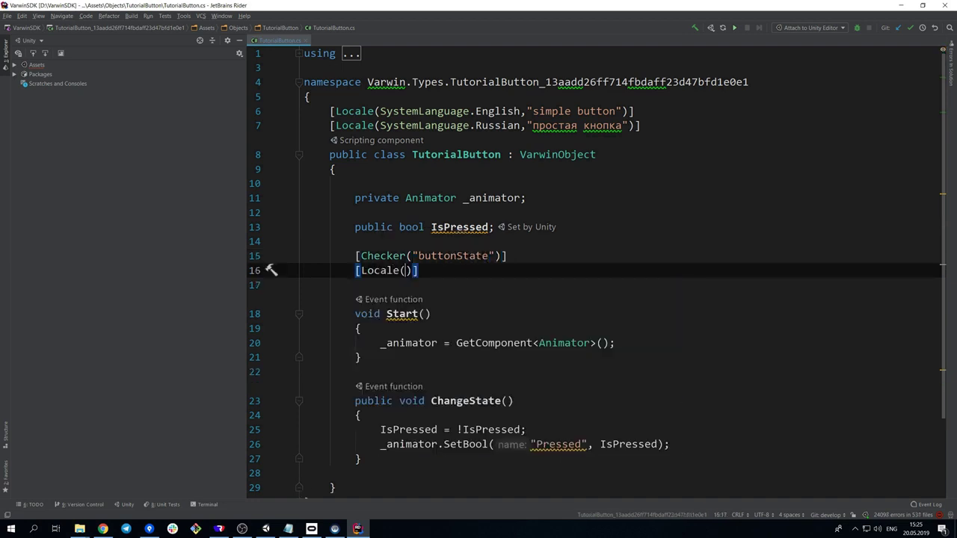
pyautogui.write('SystemLangu')
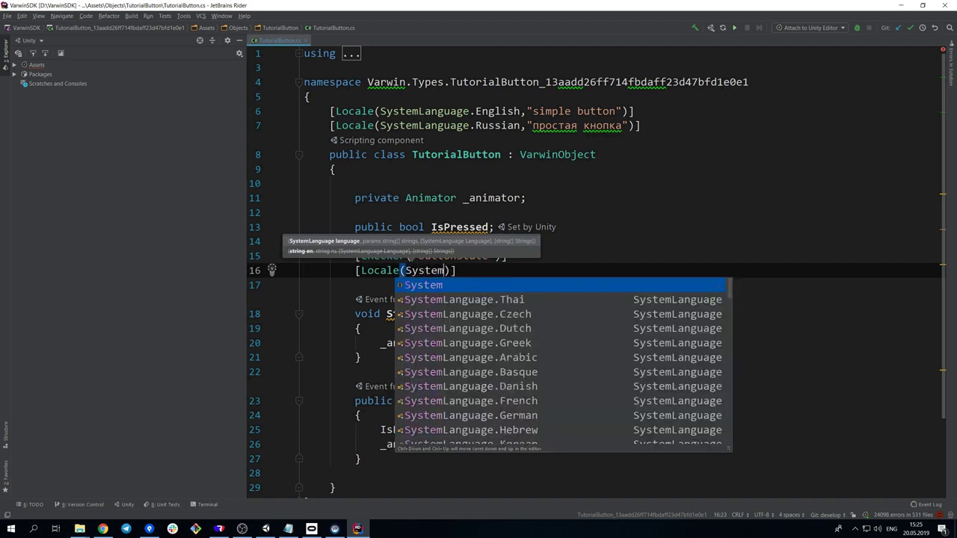
pyautogui.write('age.English')
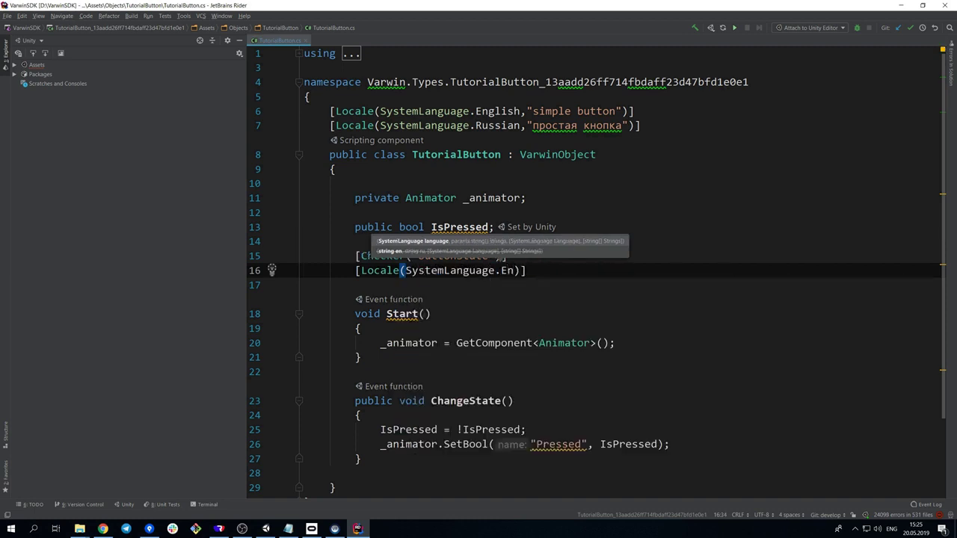
pyautogui.write(', "button pressed"')
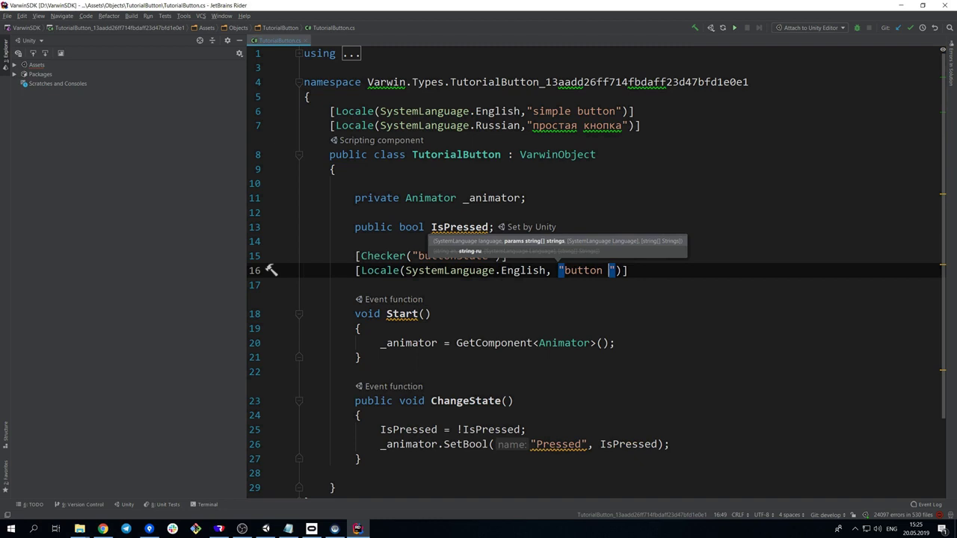
pyautogui.hotkey('shift', 'Return')
pyautogui.write('[Loca')
pyautogui.press('Return')
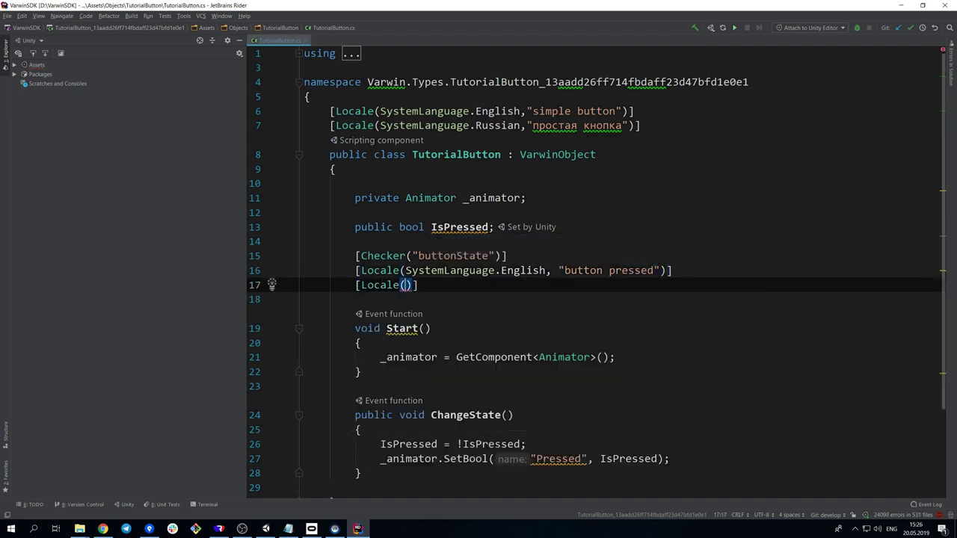
pyautogui.write('SystemLanguage.Russian, ')
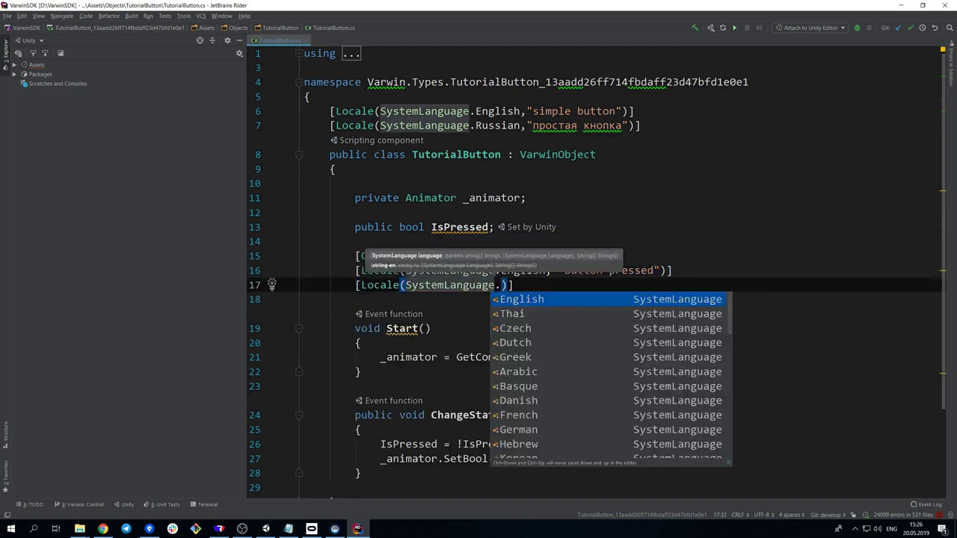
pyautogui.write('"кнопка нажата")')
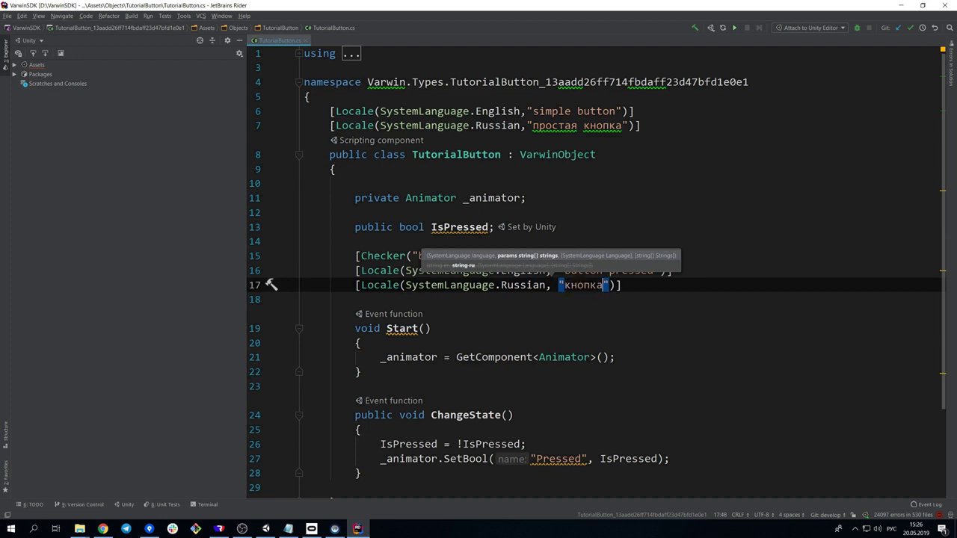
pyautogui.press('End')
# Write public bool ButtonPressedChecker() returning IsPressed, then build the TutorialButton object.
pyautogui.press('Return')
pyautogui.write('public')
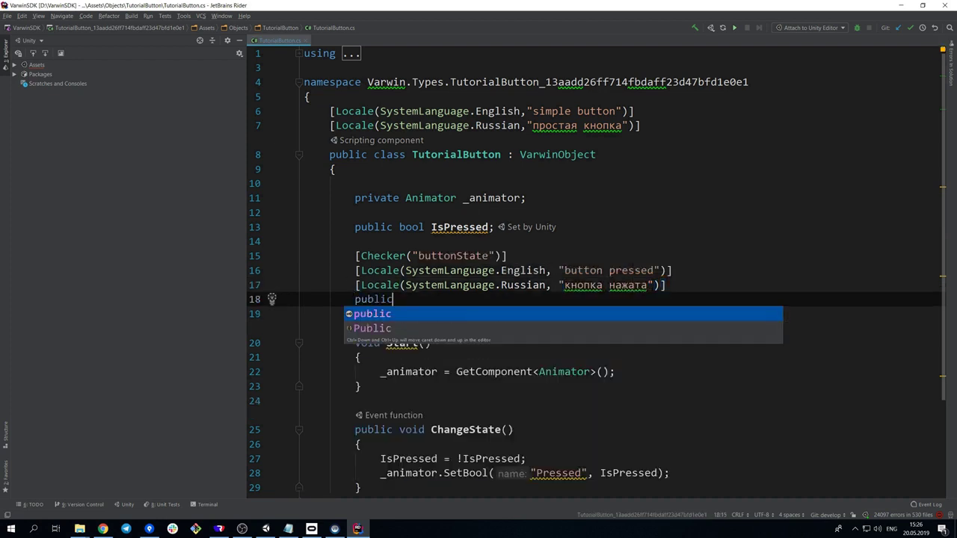
pyautogui.write(' bool ButtonPressedCheck()')
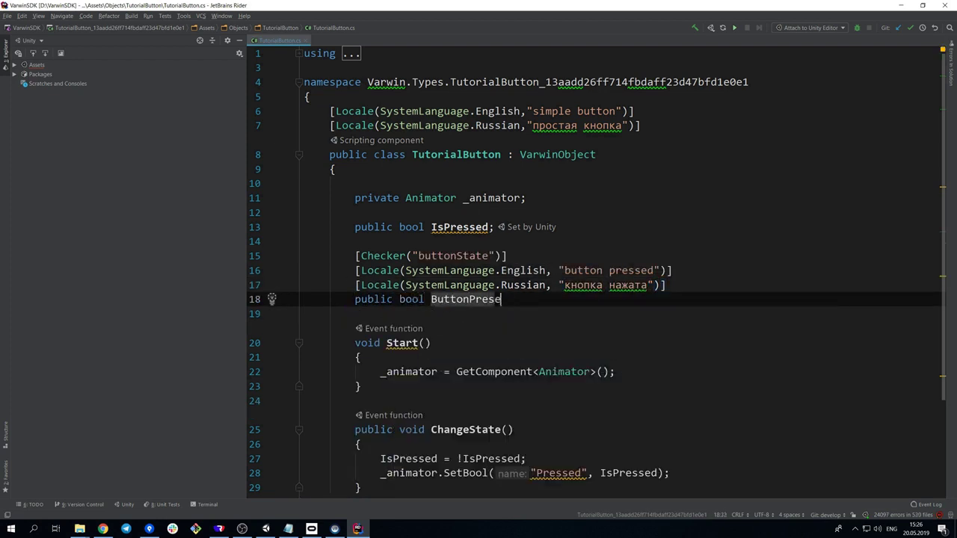
pyautogui.press('Left')
pyautogui.press('Left')
pyautogui.write('er')
pyautogui.press('End')
pyautogui.press('Return')
pyautogui.write('{')
pyautogui.press('Return')
pyautogui.write('return IsPressed;')
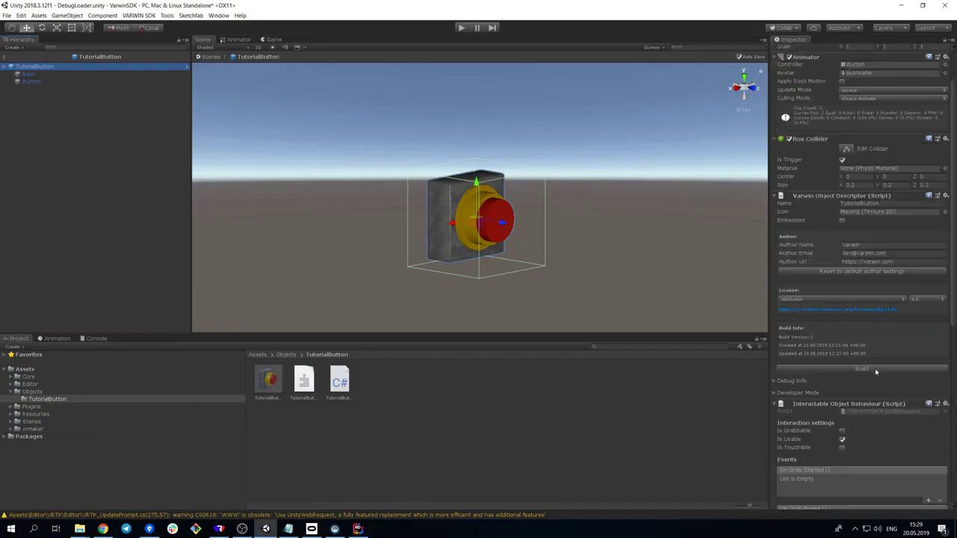
pyautogui.click(877, 370)
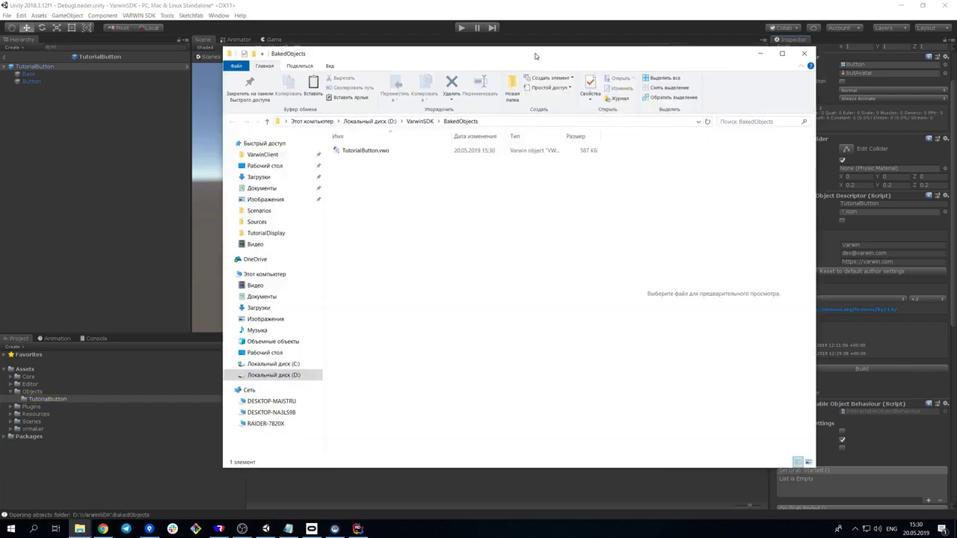
# Select the built TutorialButton.vwo (587 KB) in the BakedObjects folder.
pyautogui.click(387, 151)
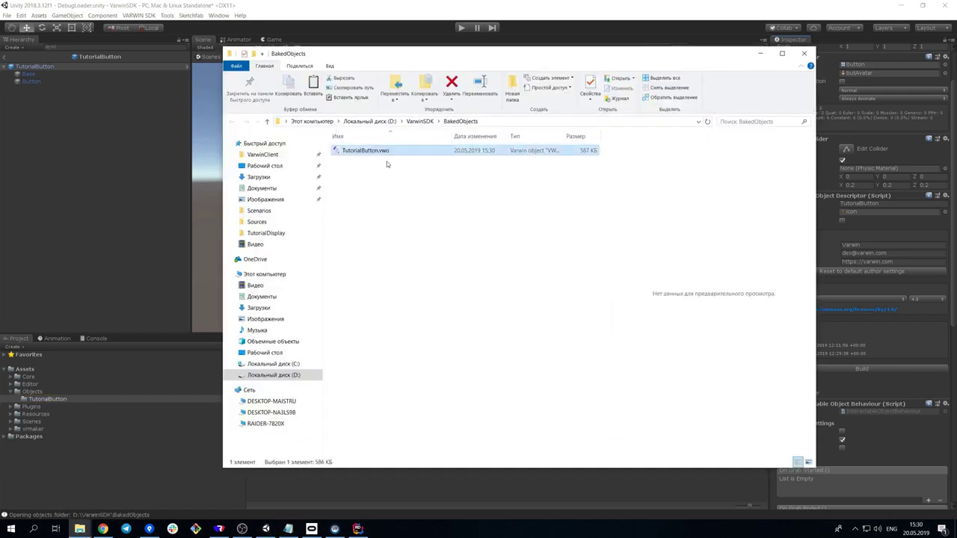